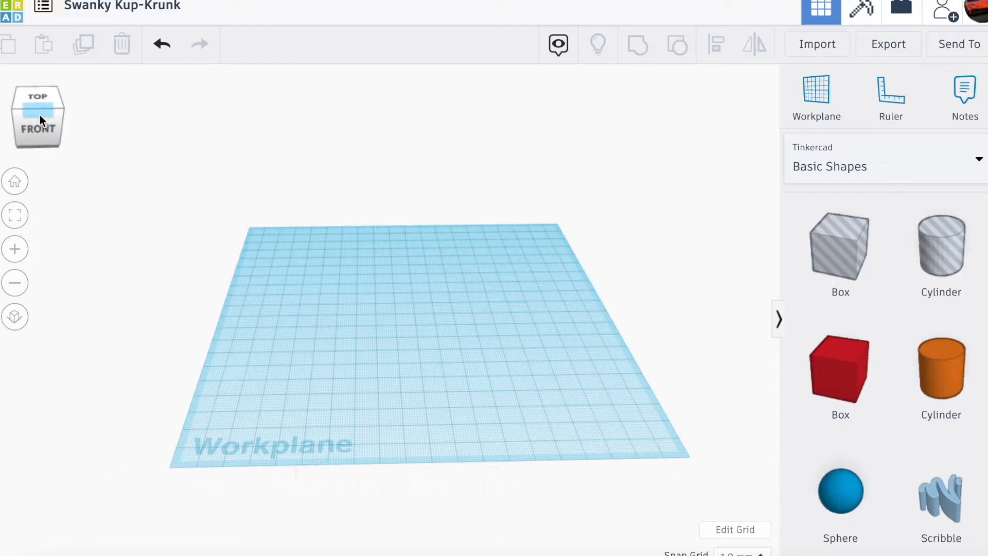
Step: Examine the empty workplane from several angles and at different zoom distances
left_click_drag(40, 115, 129, 112)
scroll(274, 249, "up", 2)
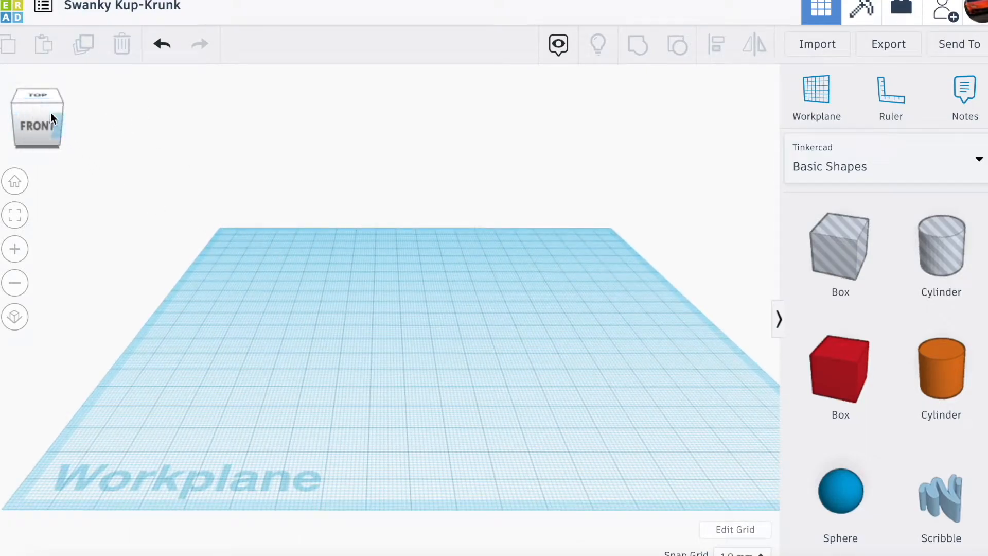
left_click(19, 123)
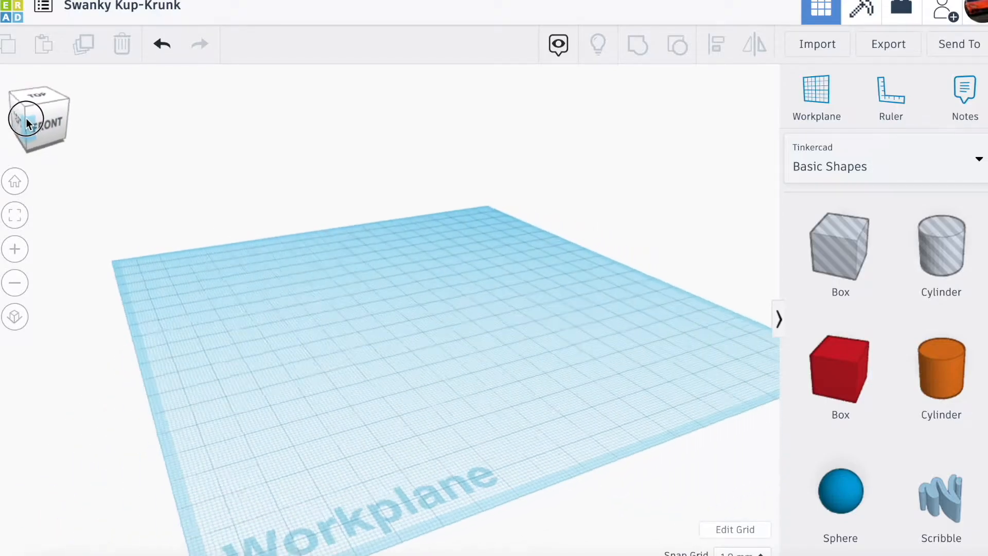
left_click_drag(22, 116, 137, 130)
scroll(261, 248, "down", 3)
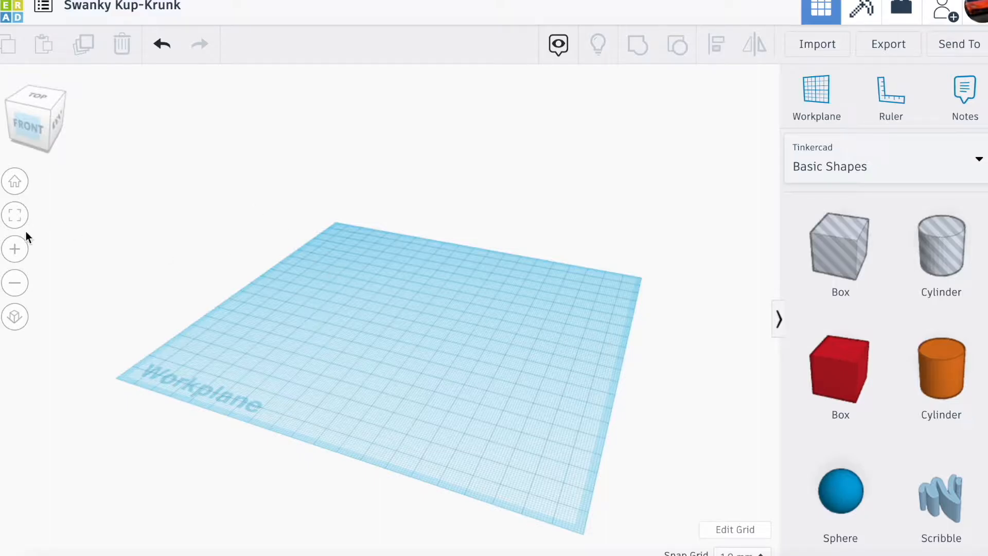
left_click(17, 252)
left_click(17, 252)
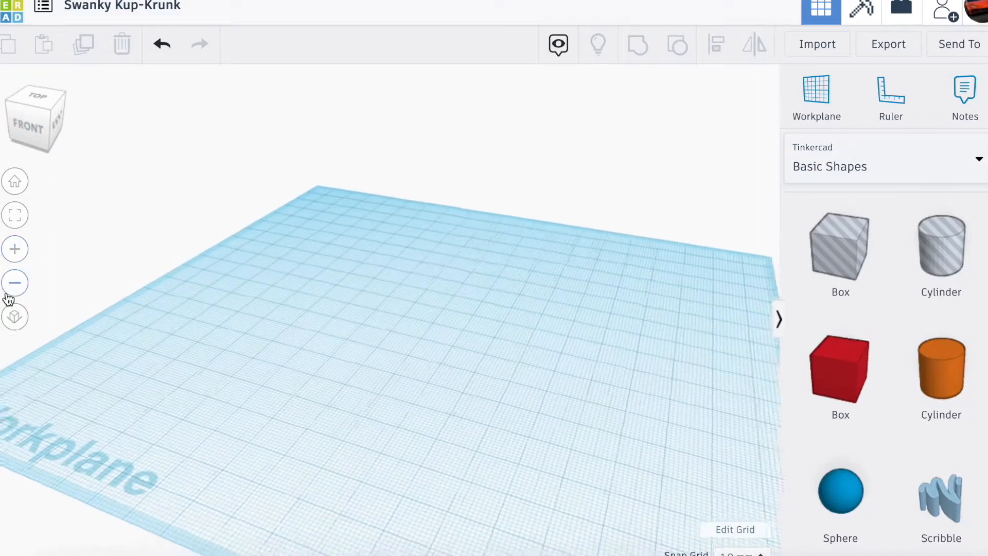
left_click(13, 287)
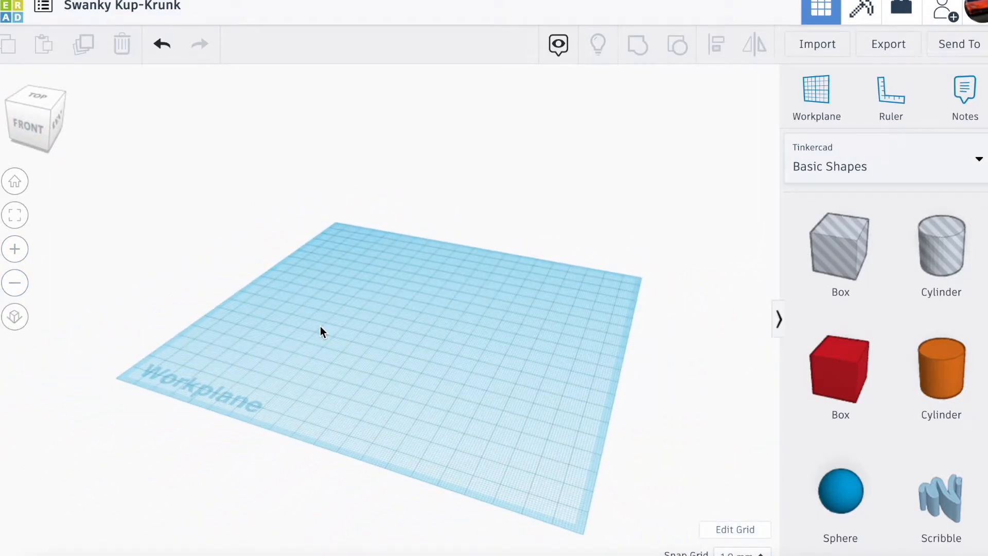
scroll(320, 326, "up", 5)
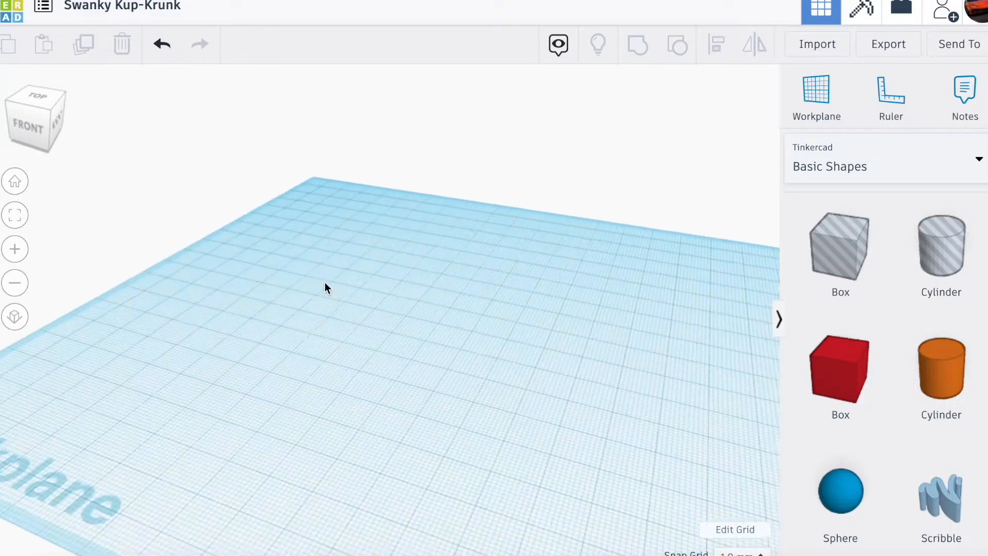
Step: Place a red box on the workplane, move it about 22 mm right, and bring it back about 14 mm left and 16 mm forward
left_click_drag(31, 105, 129, 116)
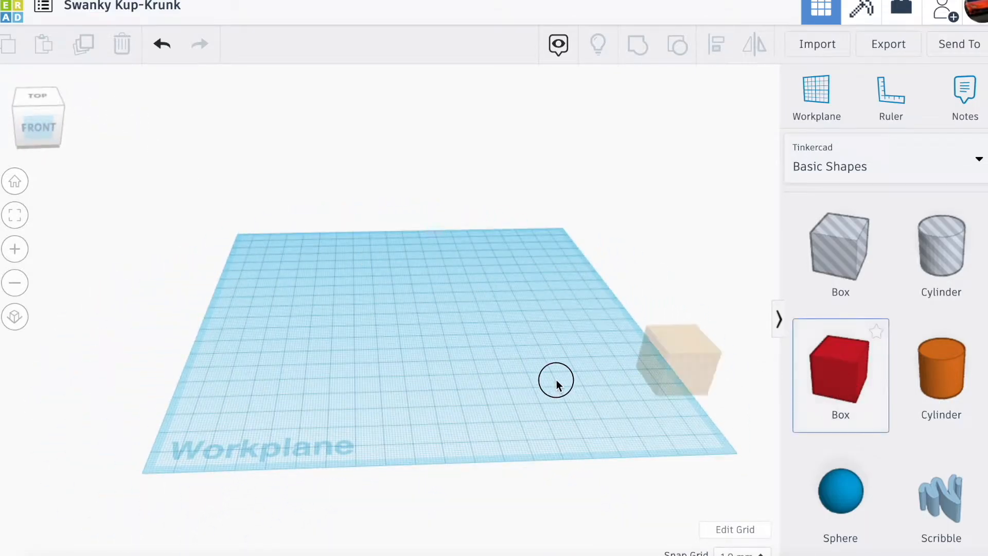
left_click(376, 399)
scroll(339, 396, "up", 2)
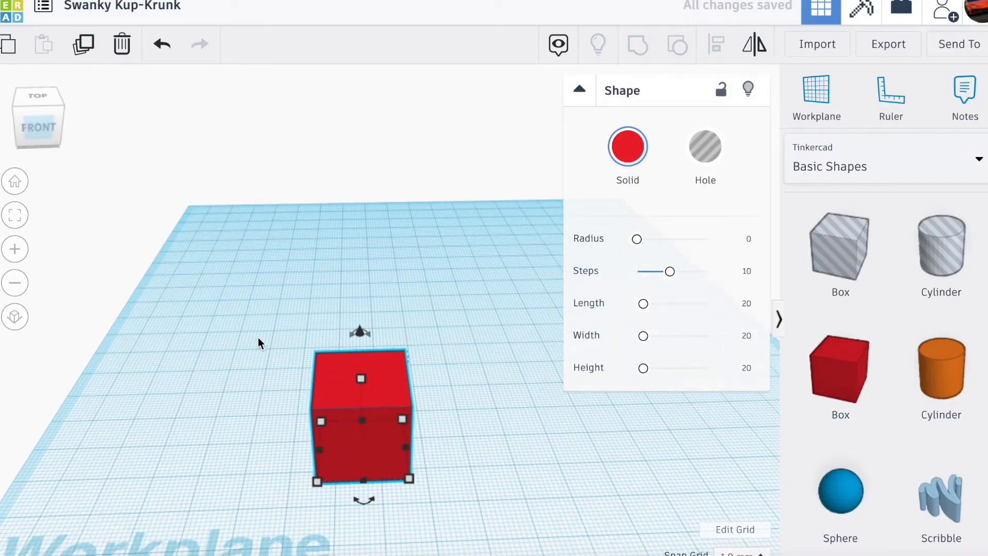
left_click_drag(386, 426, 488, 406)
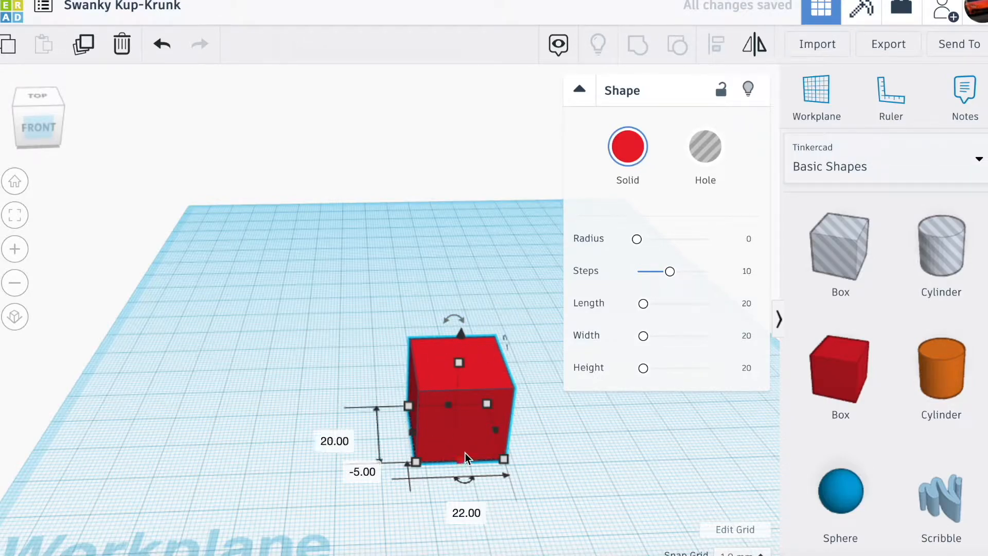
left_click_drag(474, 435, 419, 490)
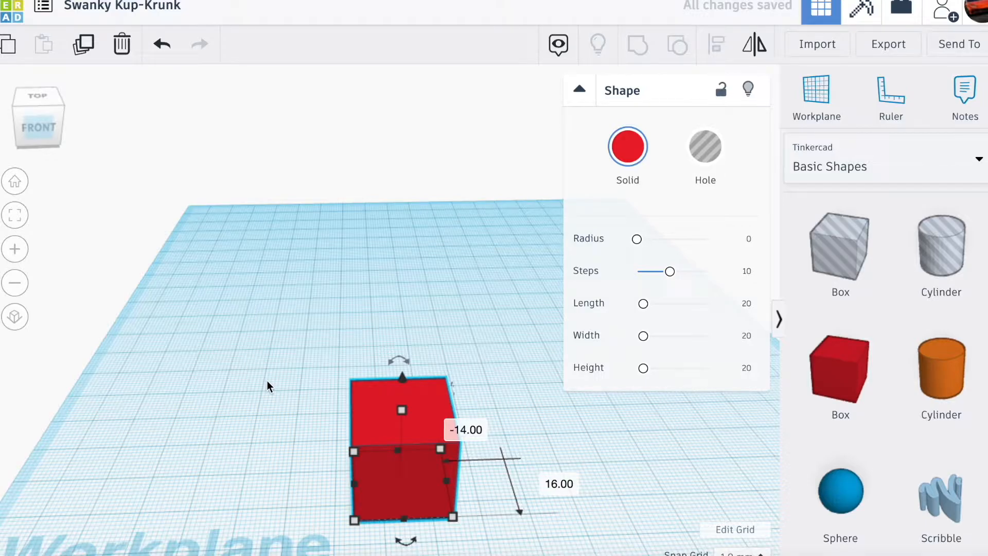
Step: Inspect the red box up close from the front and delete it
right_click_drag(268, 386, 237, 331)
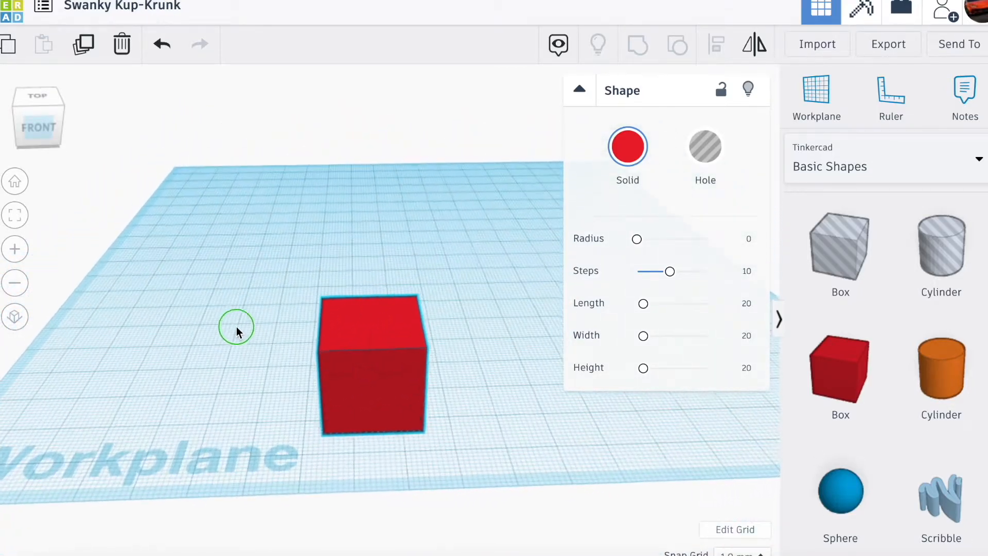
scroll(381, 346, "up", 5)
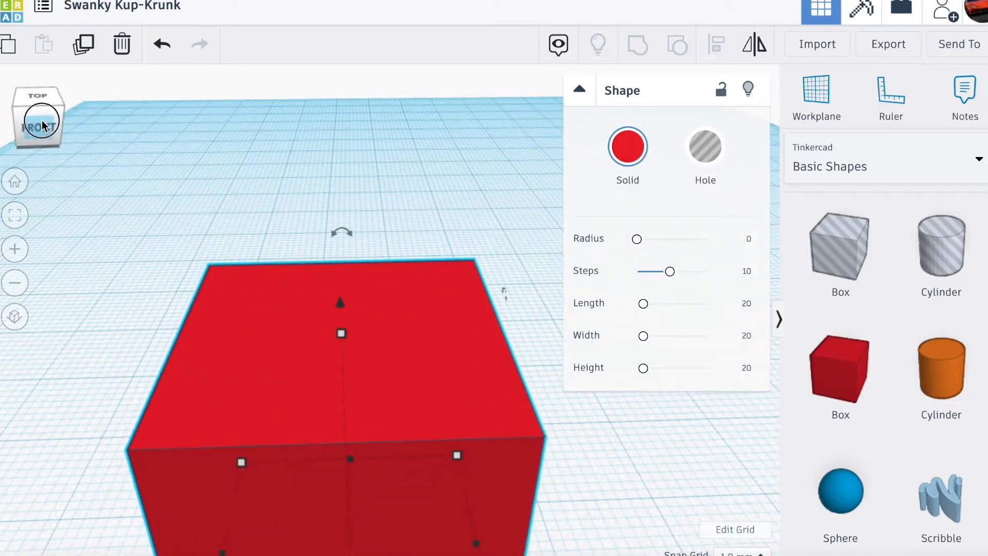
left_click(42, 125)
right_click_drag(136, 251, 179, 308)
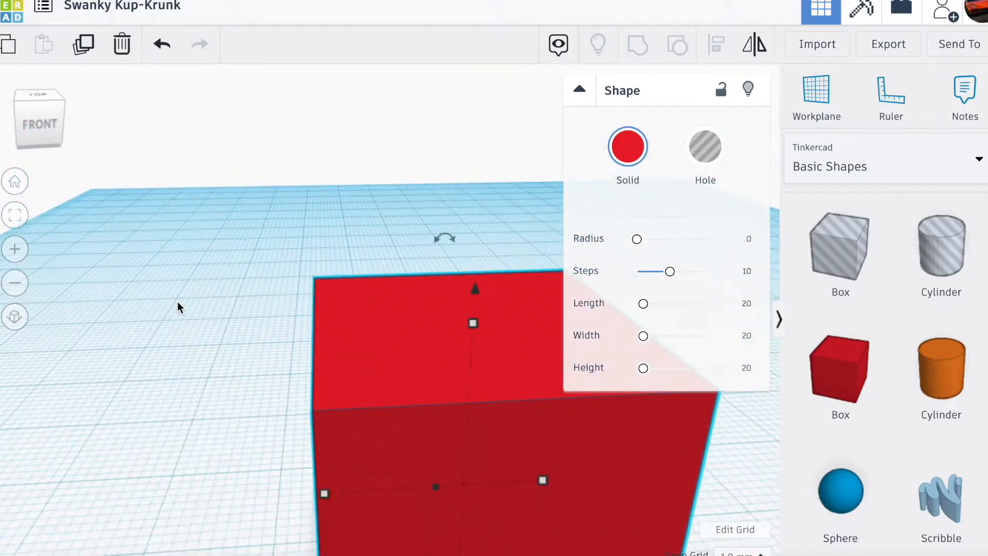
scroll(179, 307, "down", 3)
key("Delete")
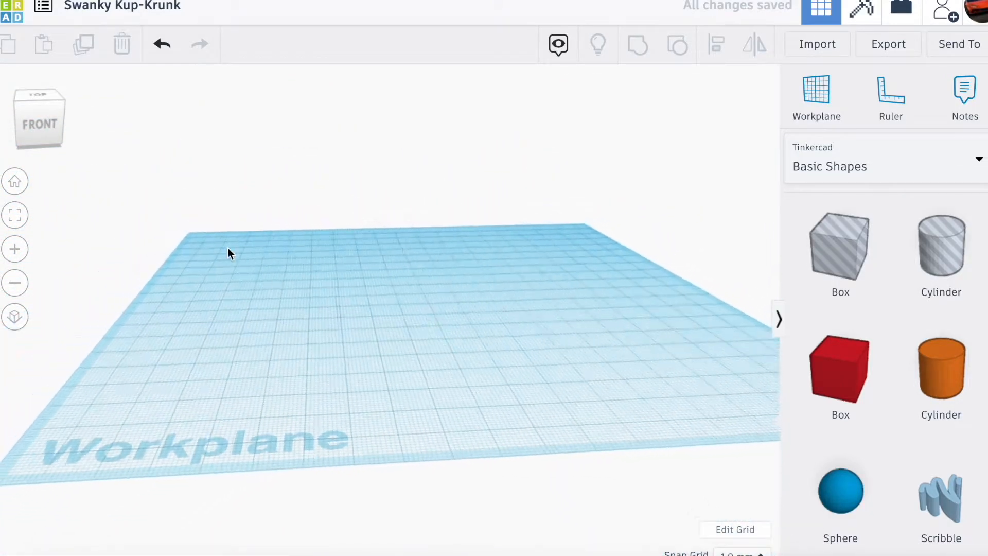
left_click_drag(15, 110, 117, 113)
scroll(291, 190, "down", 2)
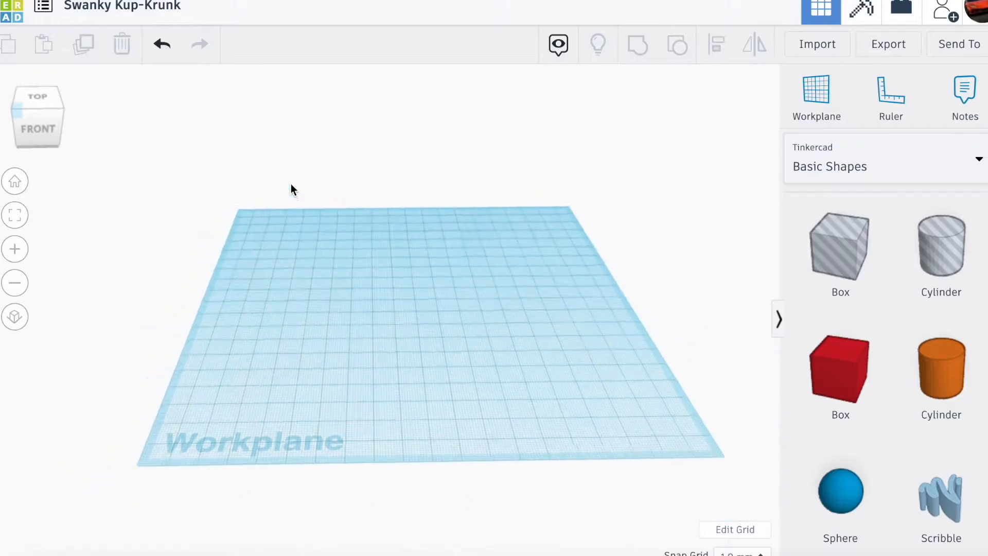
scroll(291, 184, "down", 2)
scroll(291, 189, "up", 4)
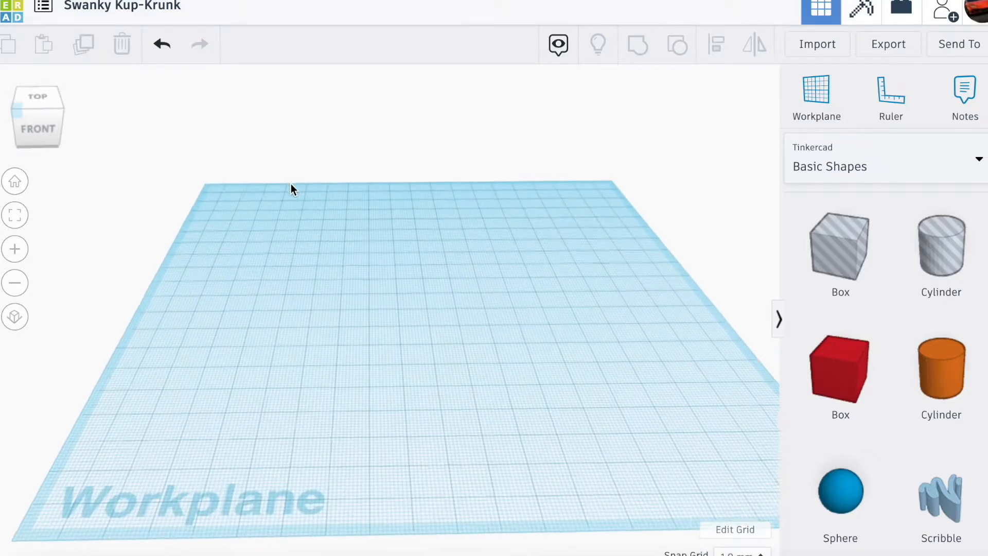
scroll(873, 379, "down", 8)
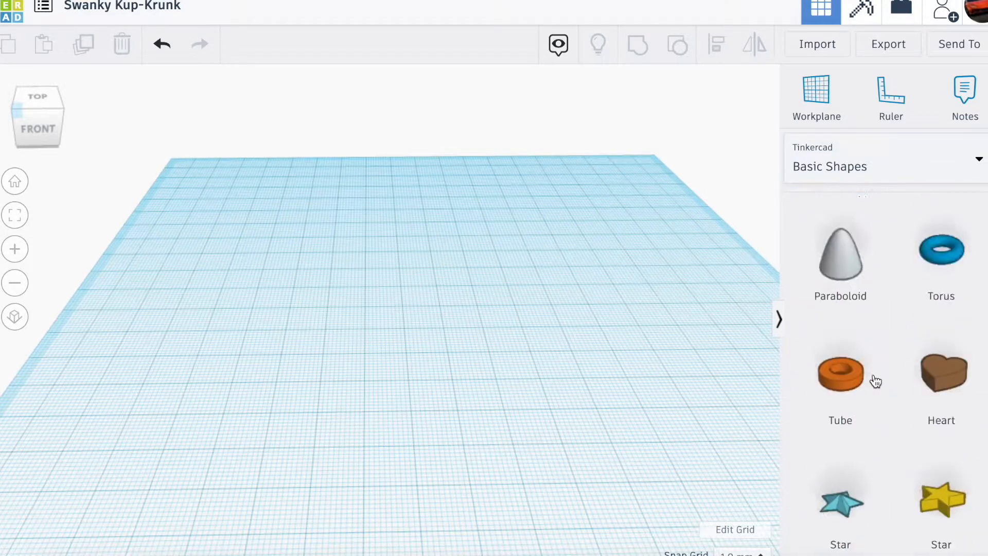
scroll(874, 380, "up", 10)
Step: Switch the shape collection to the Shape Library and show its Vehicles & Machines category
left_click(843, 179)
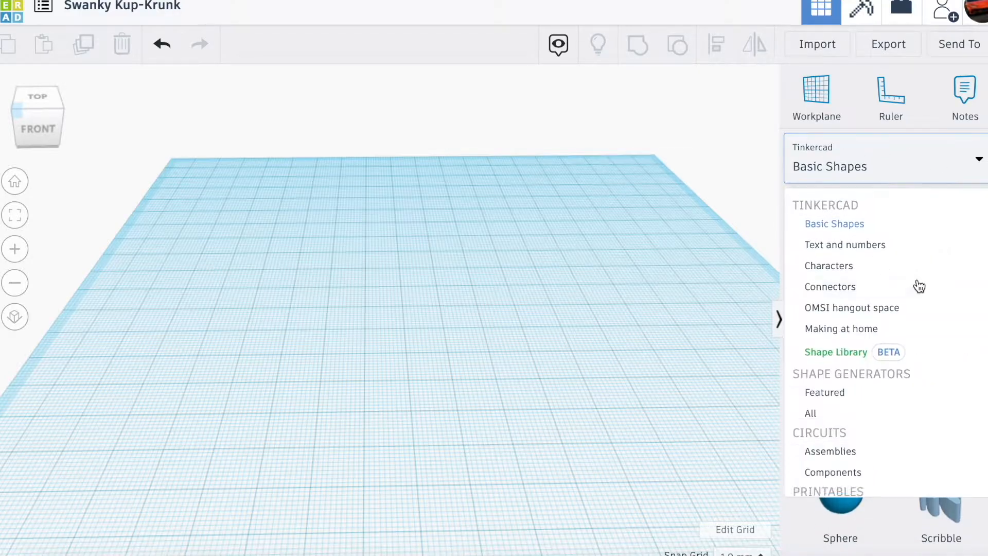
left_click(846, 351)
scroll(887, 364, "down", 5)
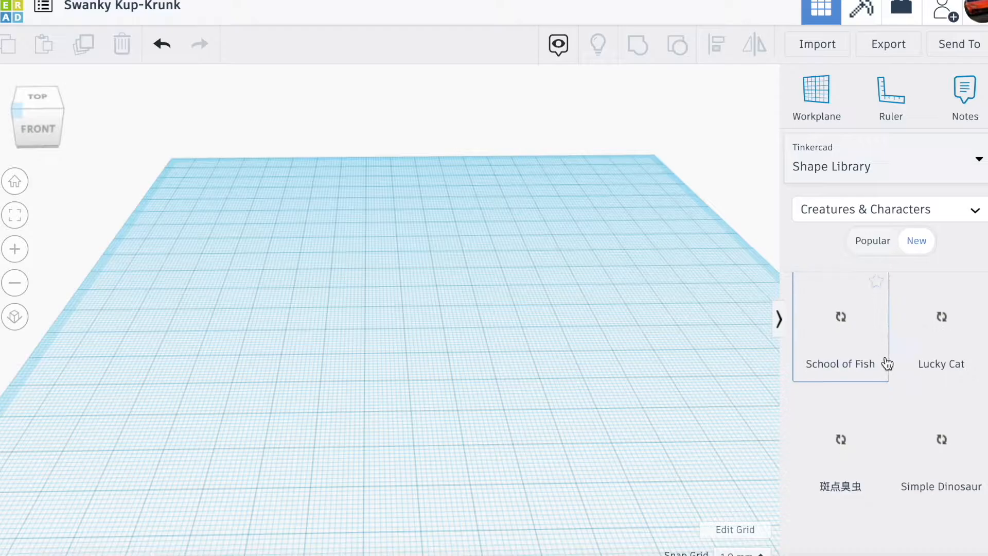
scroll(891, 329, "up", 3)
left_click(869, 213)
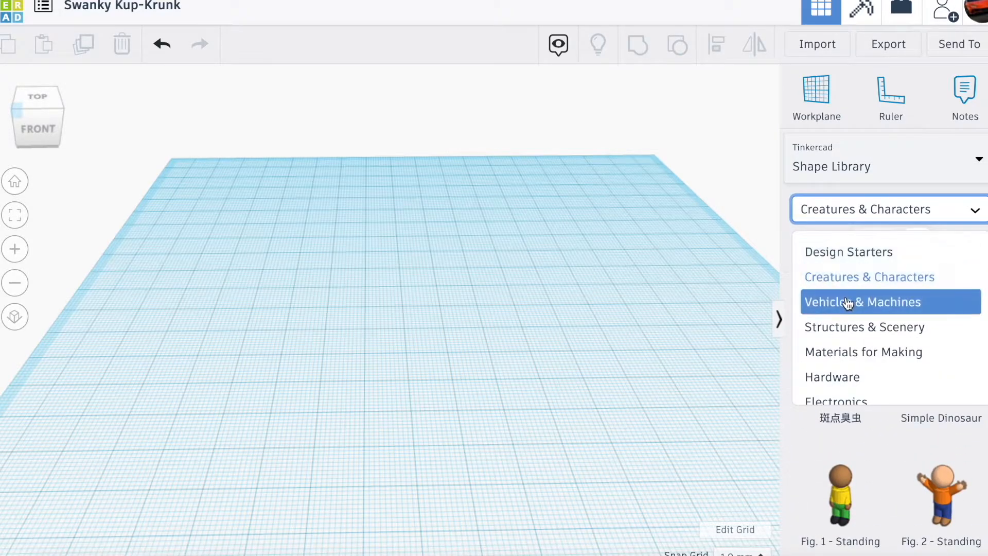
left_click(854, 301)
Step: Place a Tire all terrain shape on the workplane, view it from the front-left corner, and delete it
left_click_drag(850, 407, 318, 360)
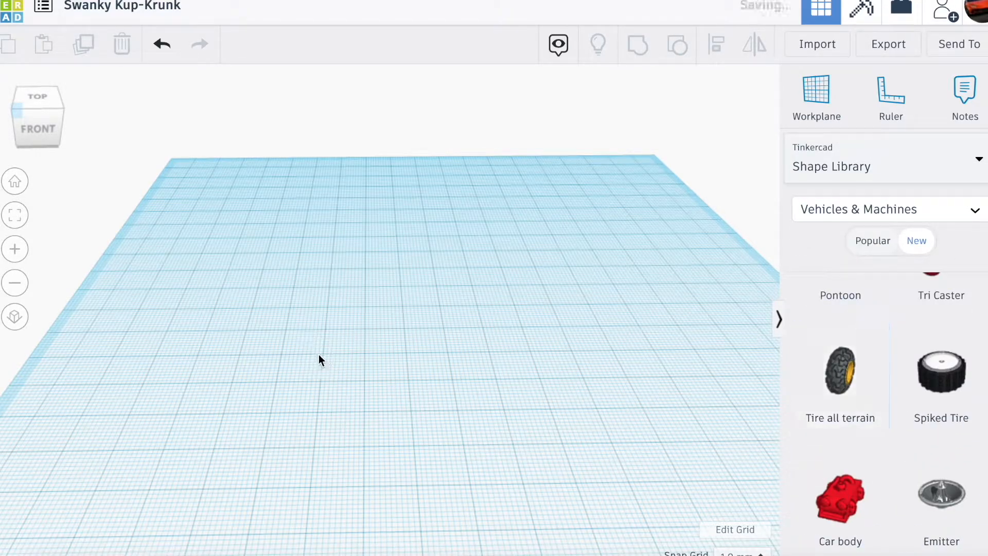
left_click_drag(847, 375, 294, 357)
left_click(17, 110)
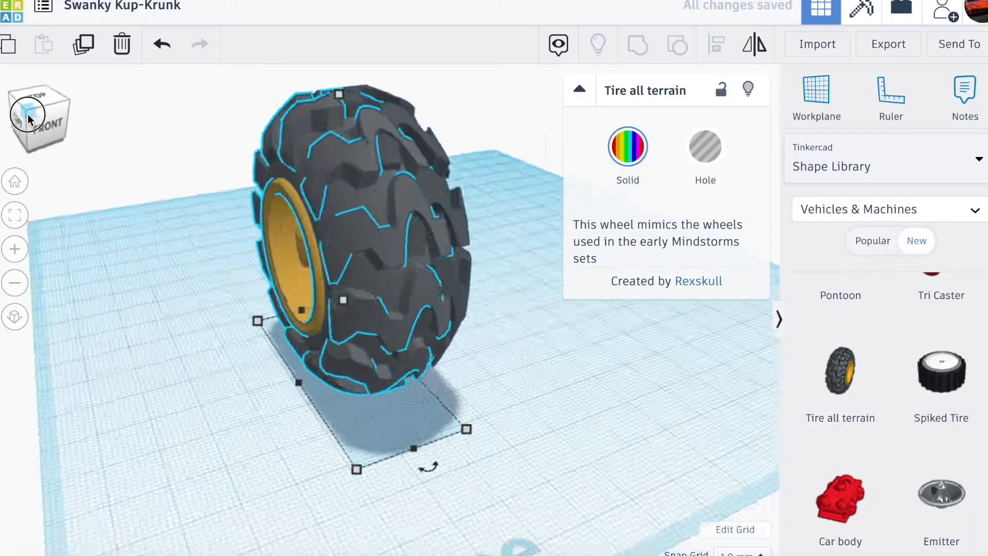
left_click(388, 180)
key("Delete")
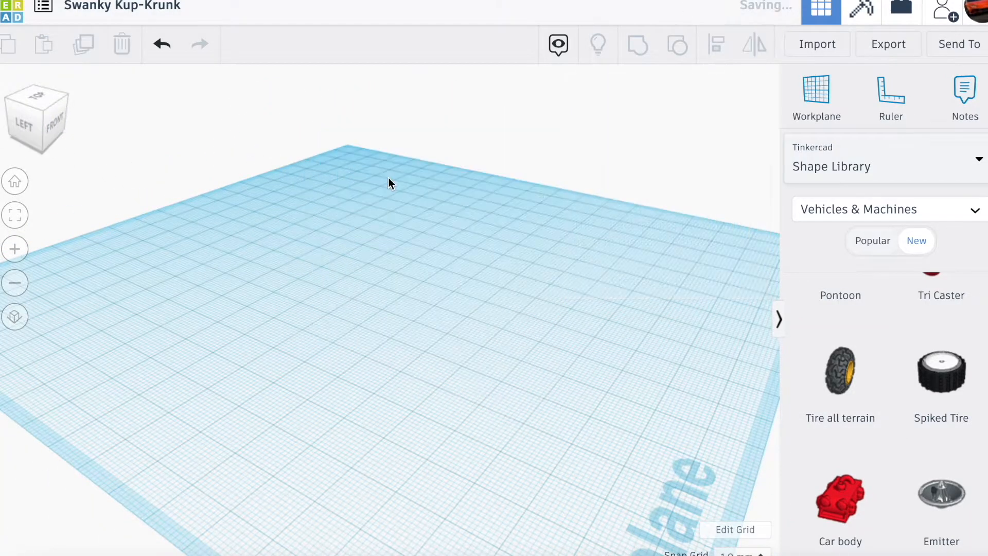
Step: Return to the Basic Shapes collection and look through its available shapes
left_click(49, 103)
left_click(869, 175)
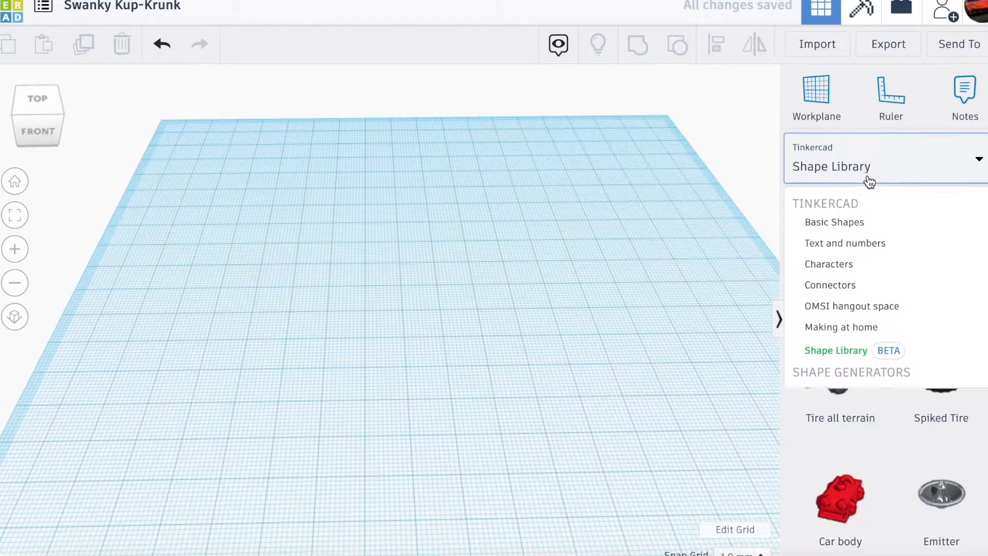
left_click(837, 224)
scroll(873, 296, "down", 10)
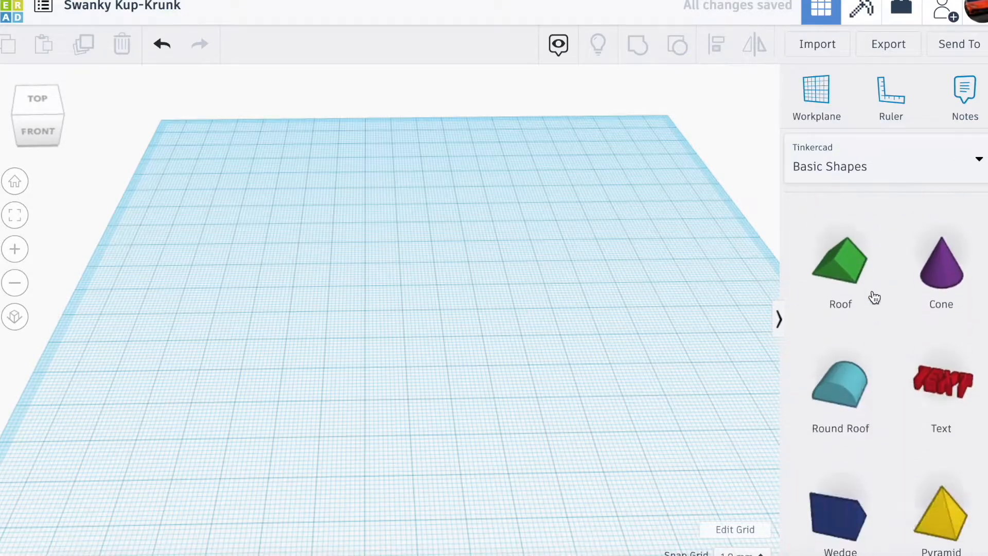
scroll(873, 295, "up", 10)
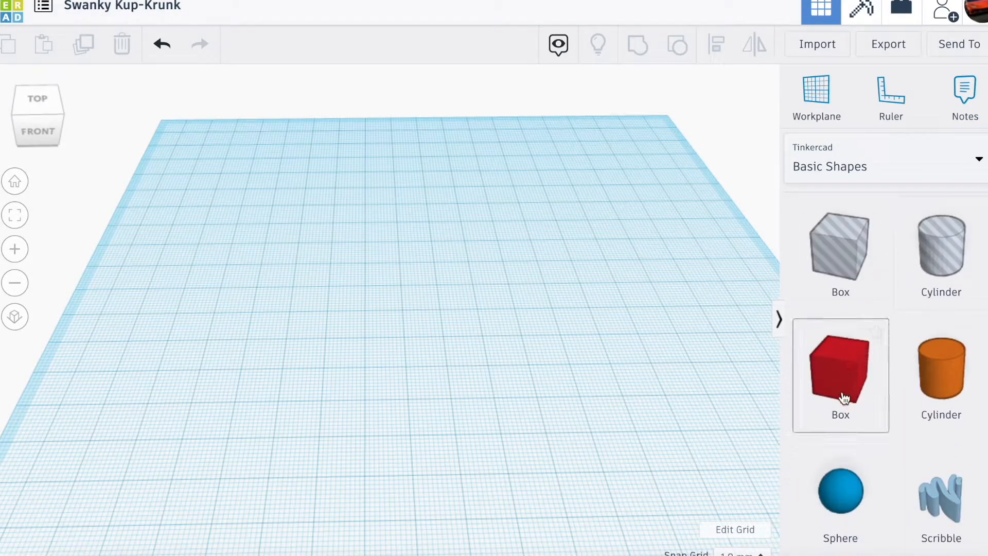
scroll(698, 332, "down", 8)
scroll(487, 272, "up", 4)
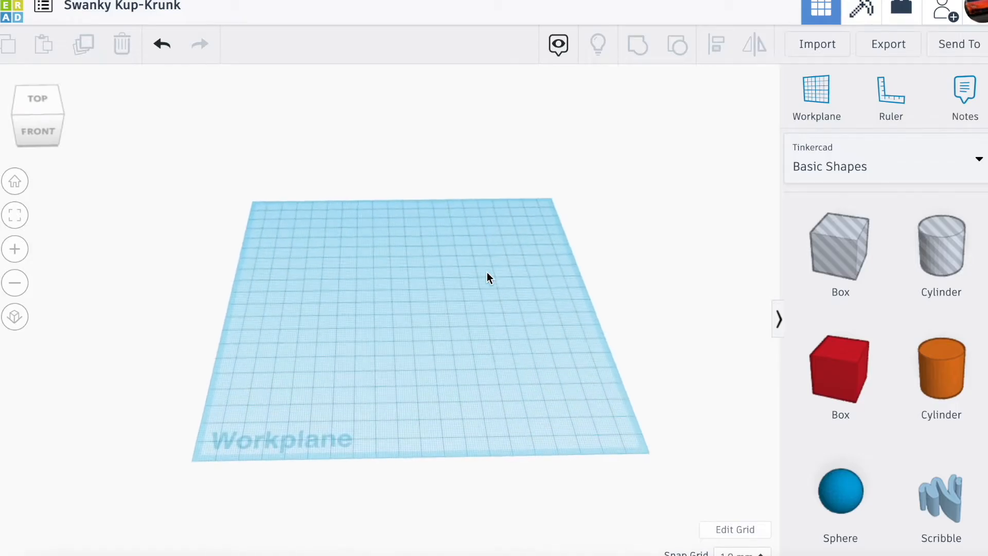
Step: Place a red box on the workplane, stretch it into a long block, and move it about 52 mm right and 47 mm forward
scroll(487, 273, "up", 3)
left_click_drag(842, 391, 463, 371)
left_click_drag(61, 137, 126, 119)
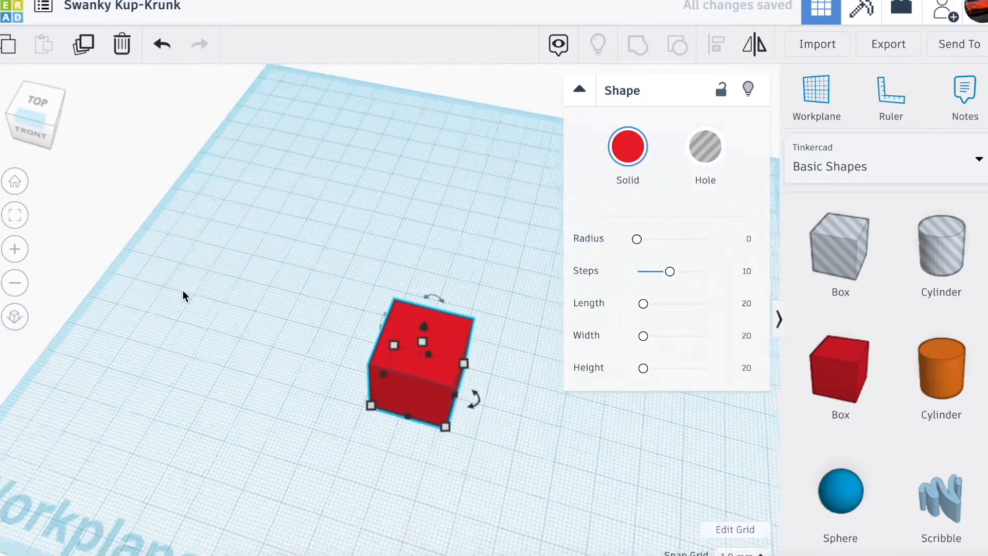
left_click_drag(405, 384, 275, 260)
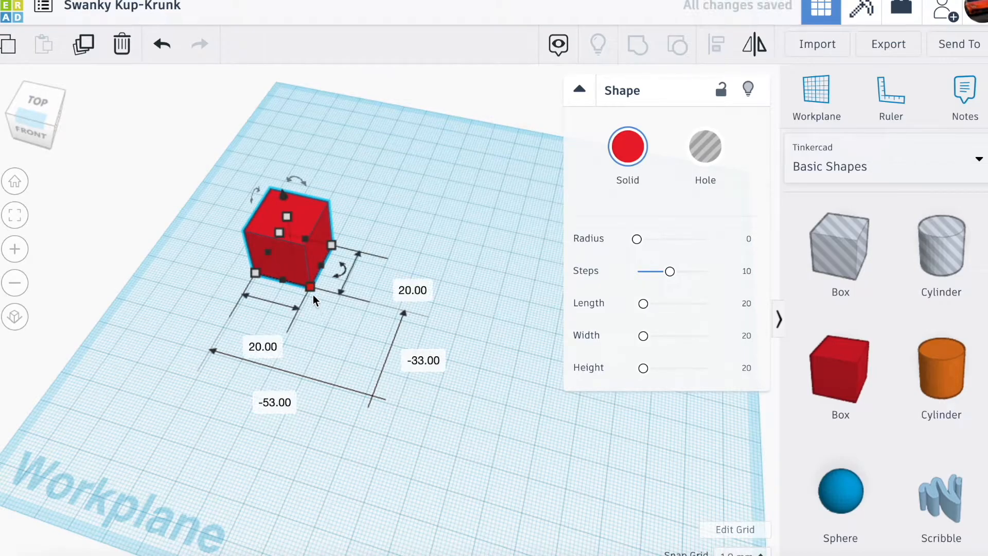
left_click_drag(304, 240, 415, 423)
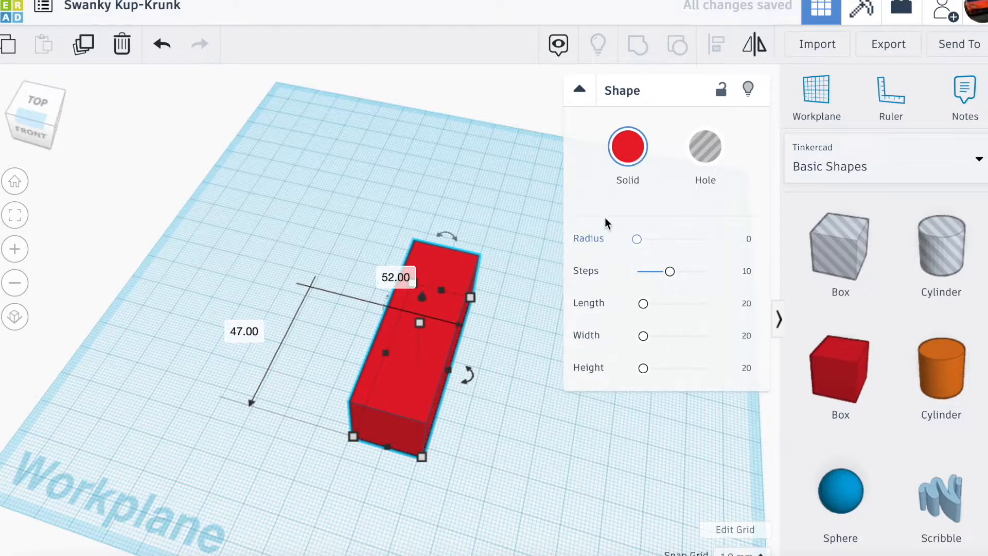
Step: Add a Scribble shape and draw a freehand apple outline with a bite on its right side and a separate leaf above
scroll(790, 397, "down", 3)
left_click_drag(855, 338, 161, 357)
mouse_move(942, 205)
left_mouse_down()
mouse_move(546, 346)
mouse_move(353, 245)
left_mouse_up()
left_click_drag(927, 309, 545, 434)
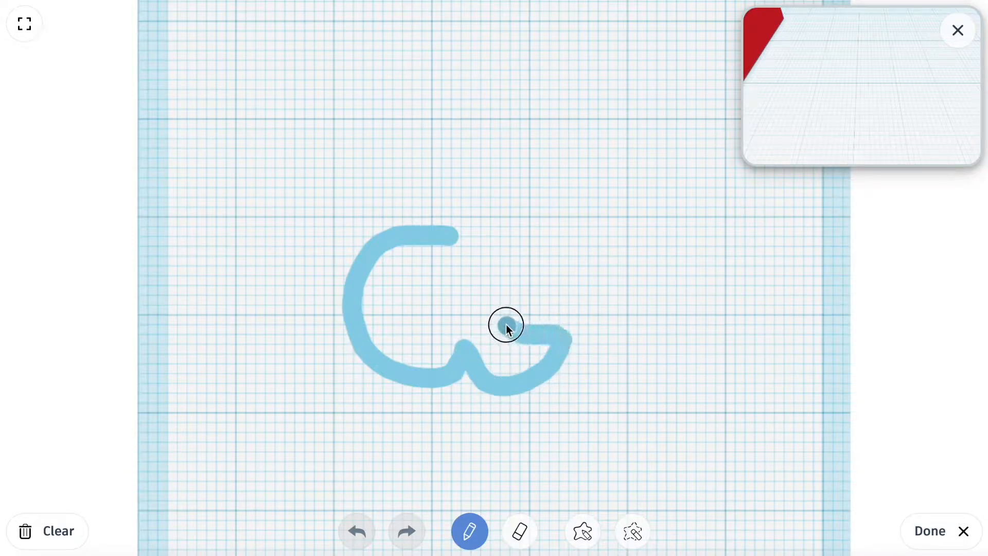
left_click_drag(465, 235, 465, 234)
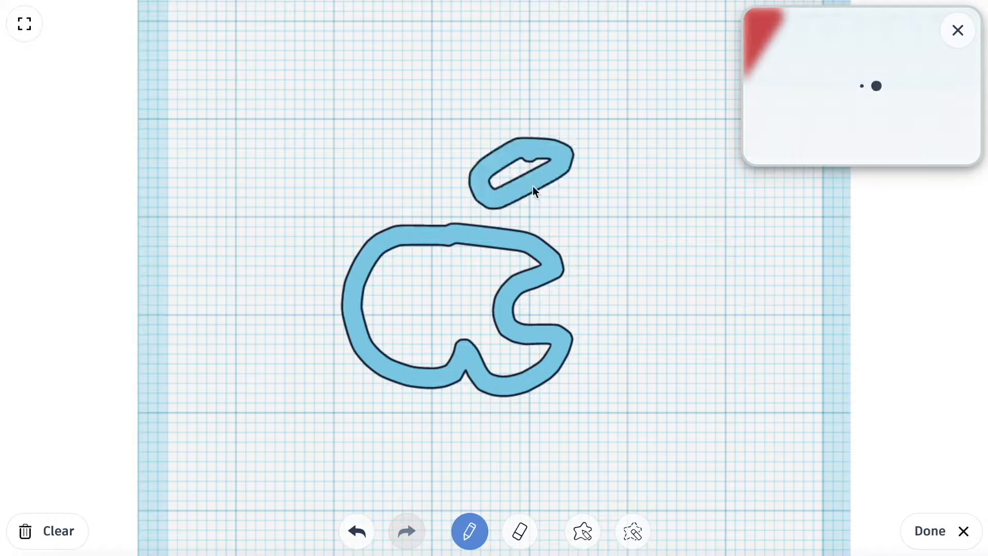
Step: Fill the interiors of the apple and leaf outlines to make them solid, and finish the scribble
left_click(581, 533)
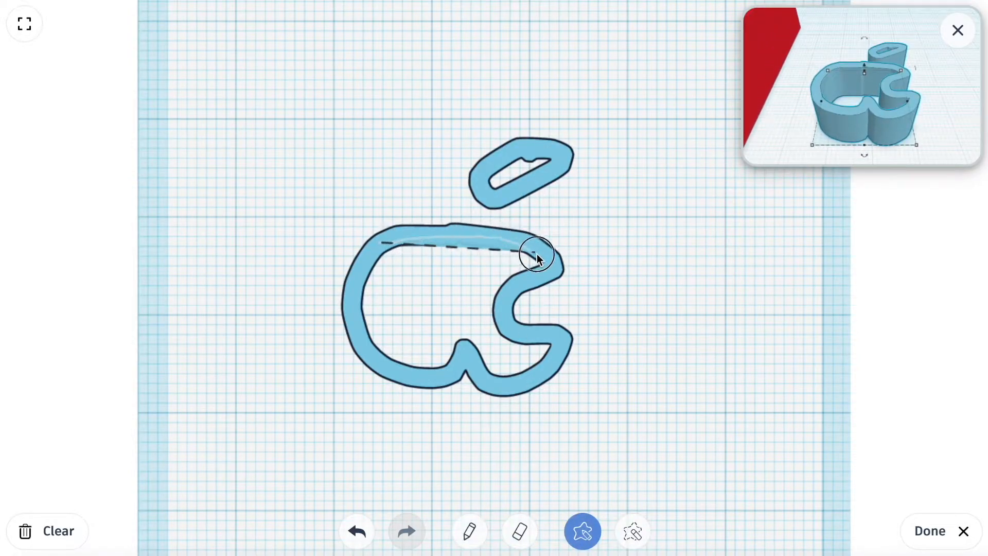
mouse_move(556, 349)
left_mouse_down()
mouse_move(527, 375)
mouse_move(410, 376)
left_mouse_up()
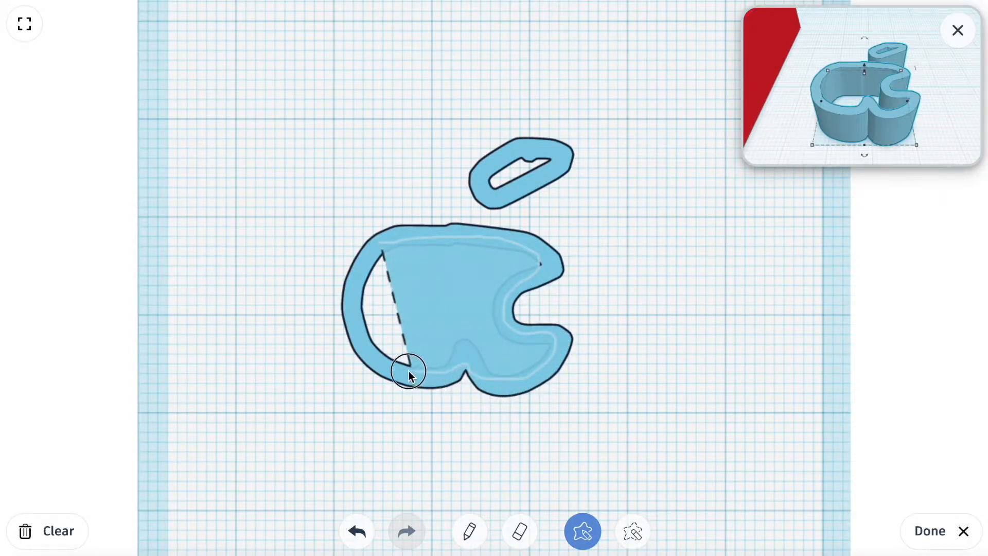
left_click_drag(392, 239, 390, 235)
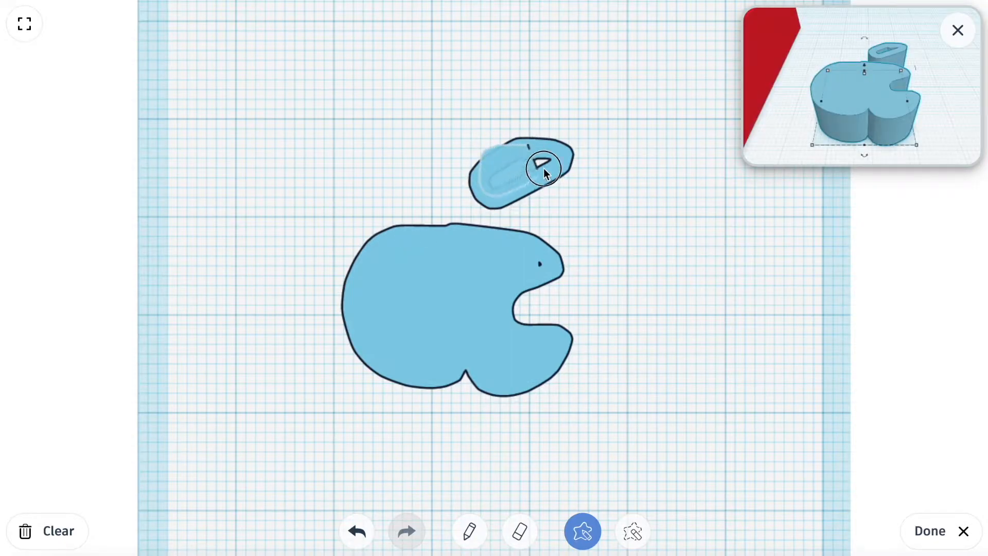
left_click_drag(541, 157, 548, 160)
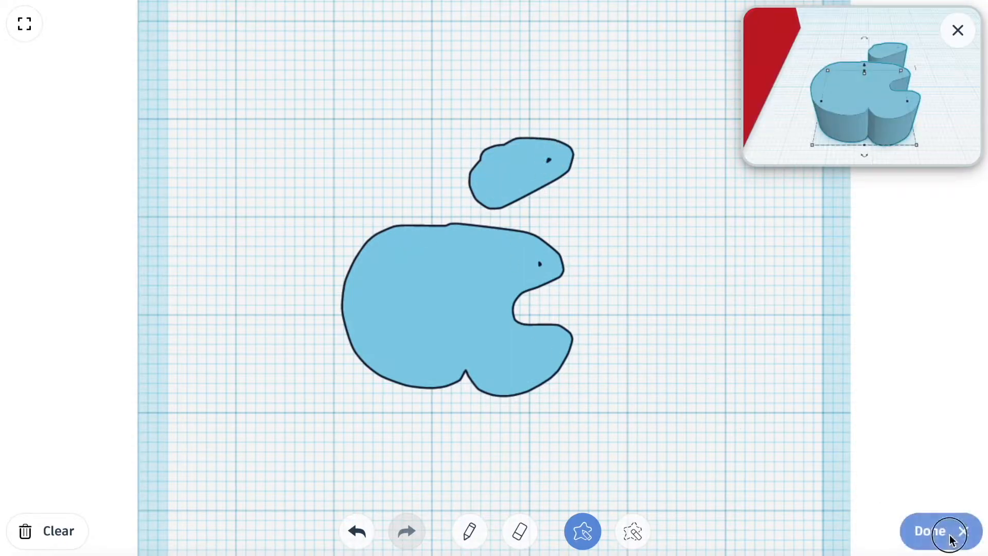
left_click(949, 539)
left_click(17, 134)
left_click_drag(17, 129, 132, 100)
scroll(280, 196, "down", 6)
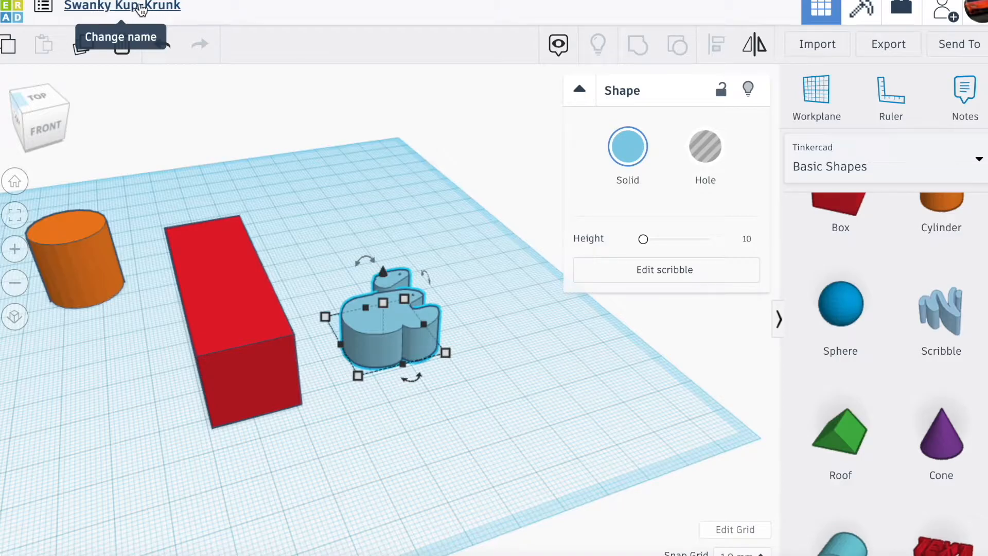
Step: Rename the design as TinkerCAD Basics
left_click(140, 8)
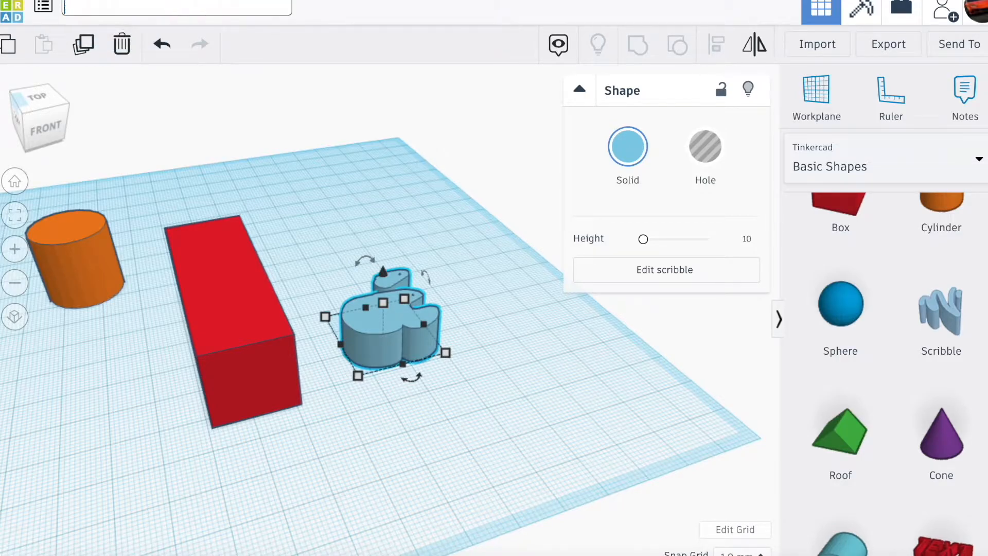
type("Ti")
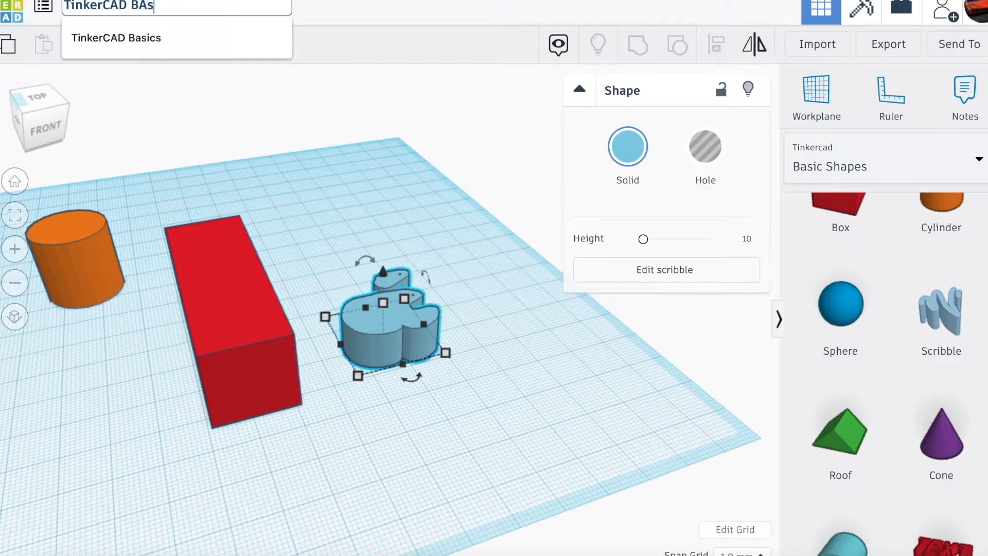
type("nkerCAD Basics")
key("Return")
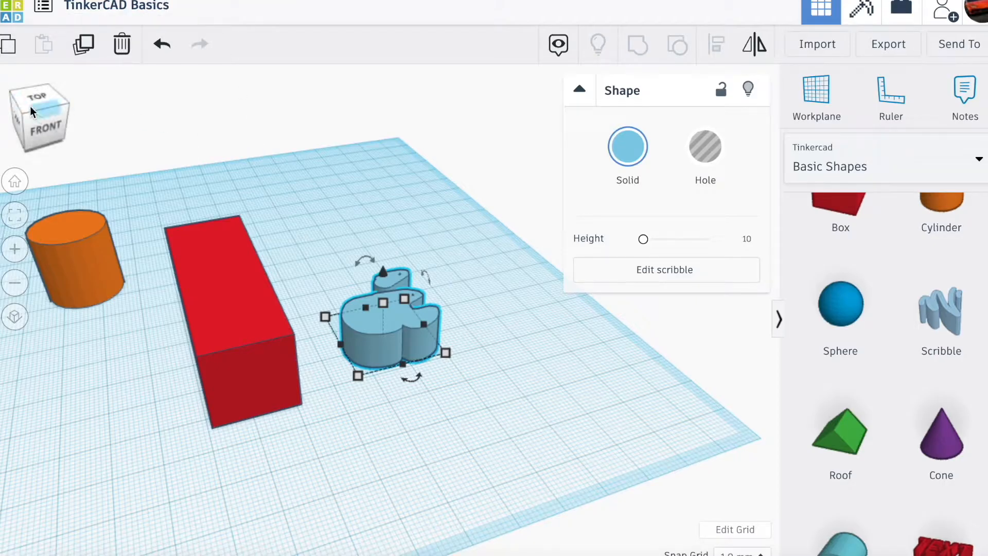
left_click_drag(30, 111, 139, 103)
scroll(865, 452, "down", 4)
scroll(870, 446, "up", 7)
scroll(906, 412, "down", 2)
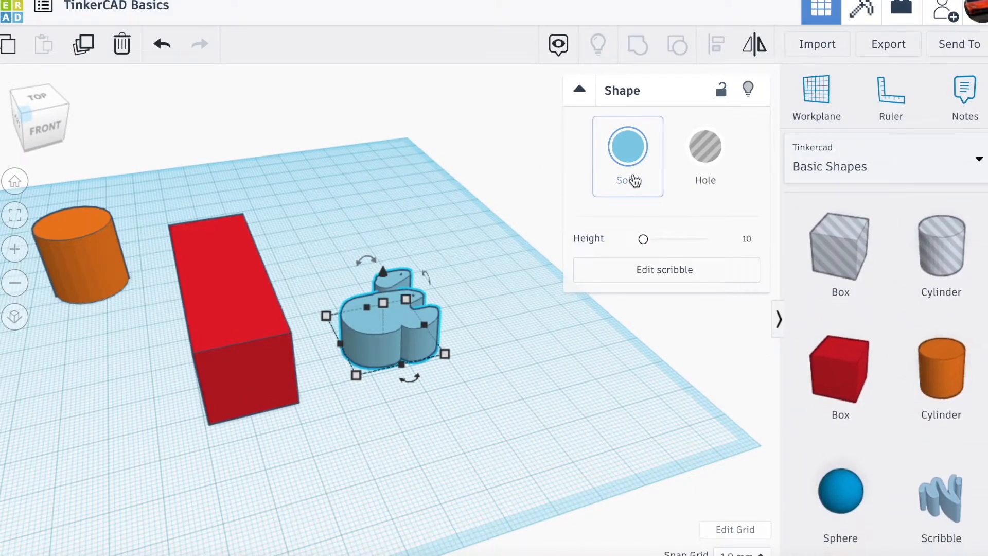
Step: Try custom colors on the apple shape and give it the dark blue preset color
left_click(635, 175)
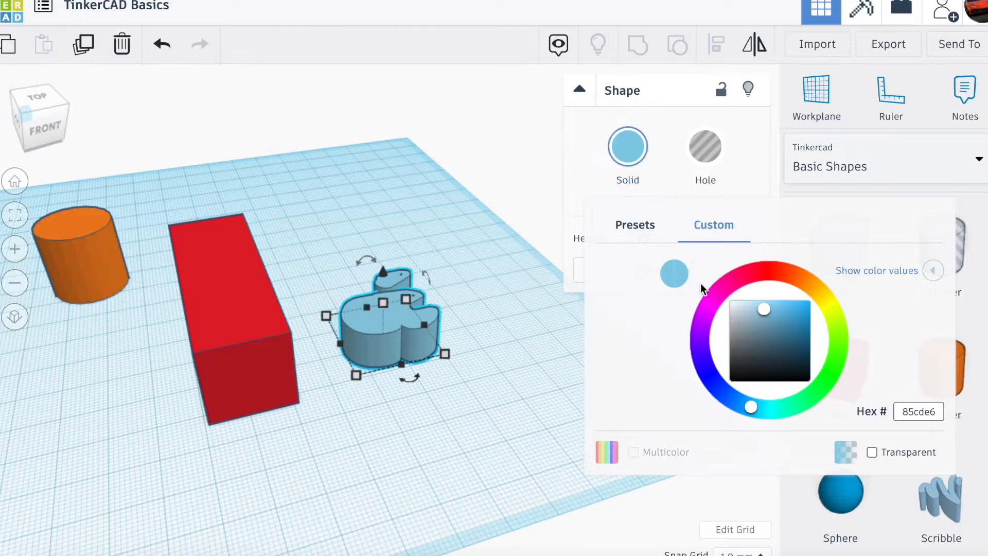
left_click_drag(764, 309, 764, 332)
left_click_drag(826, 306, 846, 377)
left_click(637, 226)
left_click(784, 295)
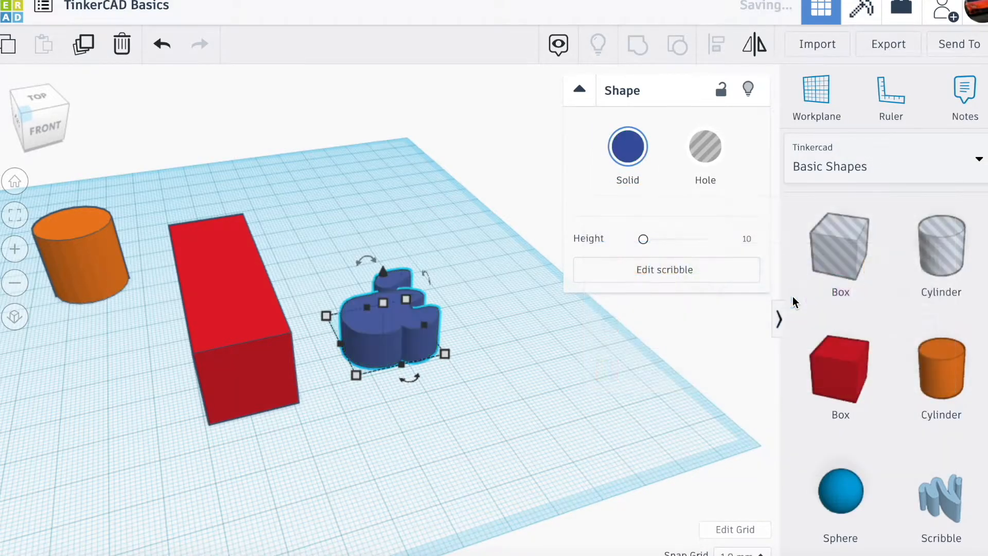
Step: Recolor the apple shape with the white preset and settle on light gray
left_click(630, 154)
left_click(901, 265)
left_click(629, 155)
left_click(901, 266)
left_click(631, 162)
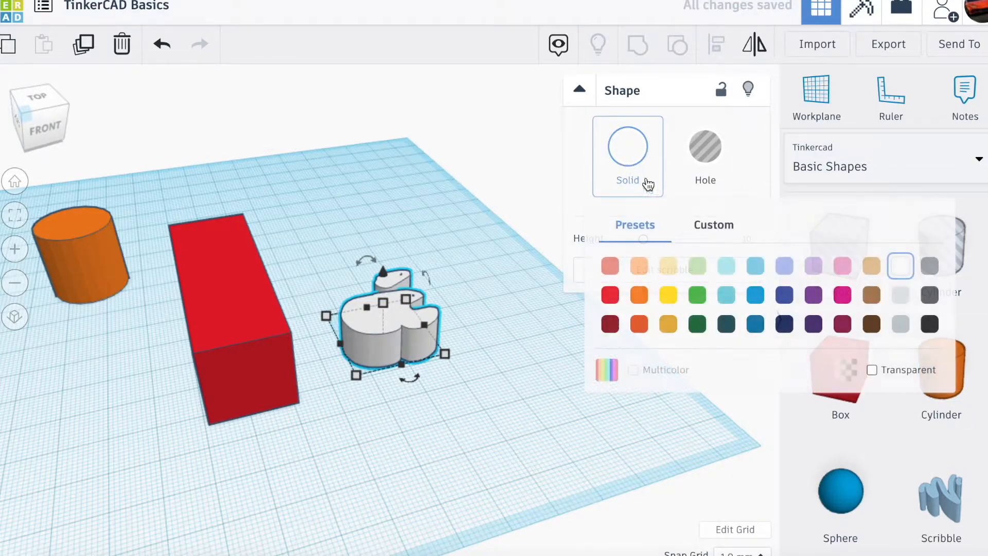
left_click(901, 295)
left_click(510, 361)
Step: Move the red block about 52 mm toward the back and 23 mm toward the right side of the workplane
left_click_drag(17, 100, 37, 116)
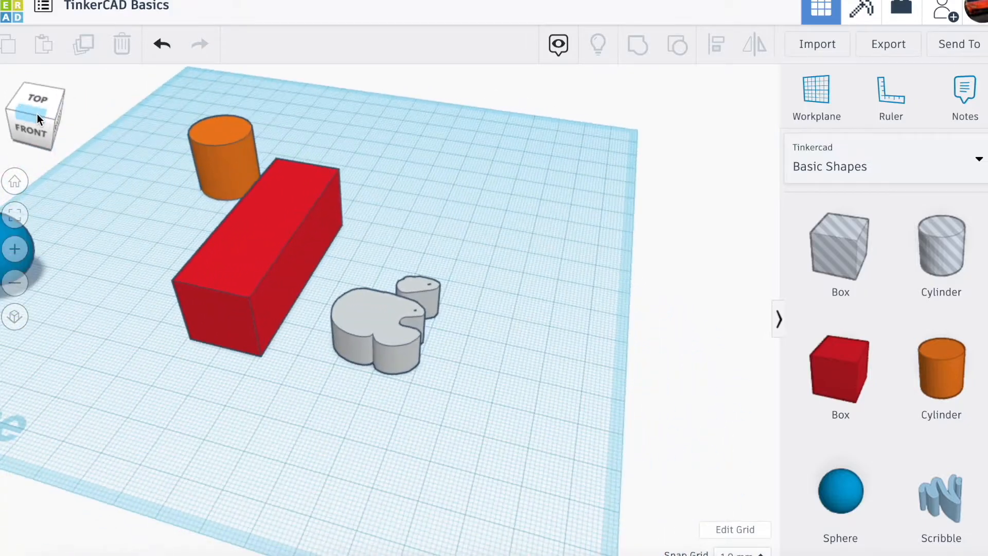
left_click(52, 105)
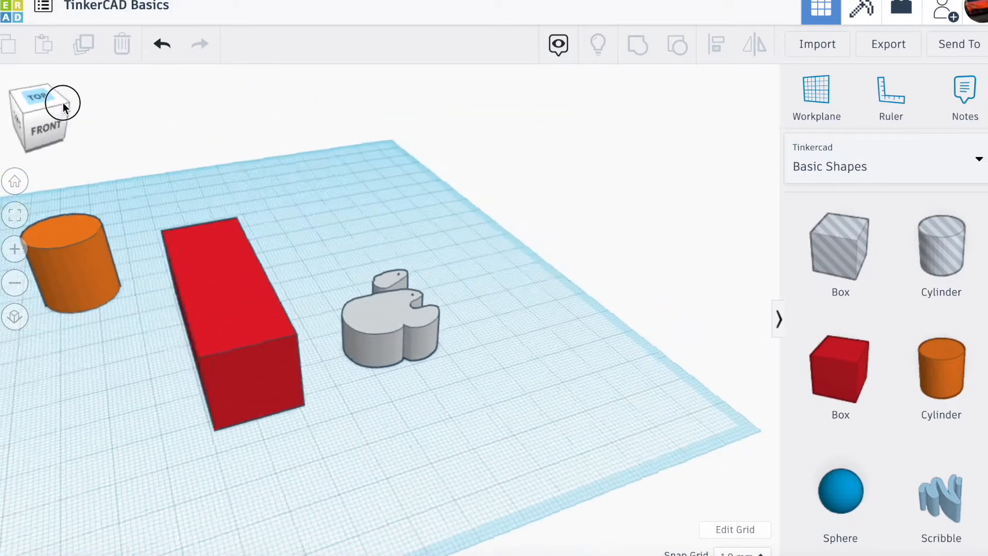
scroll(346, 391, "down", 1)
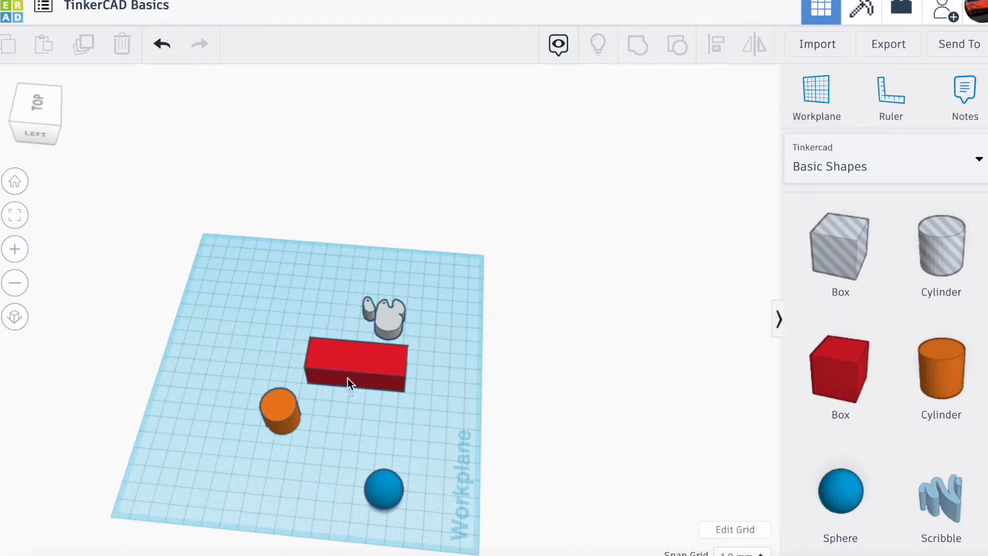
scroll(344, 386, "up", 5)
left_click(363, 392)
left_click_drag(362, 392, 240, 331)
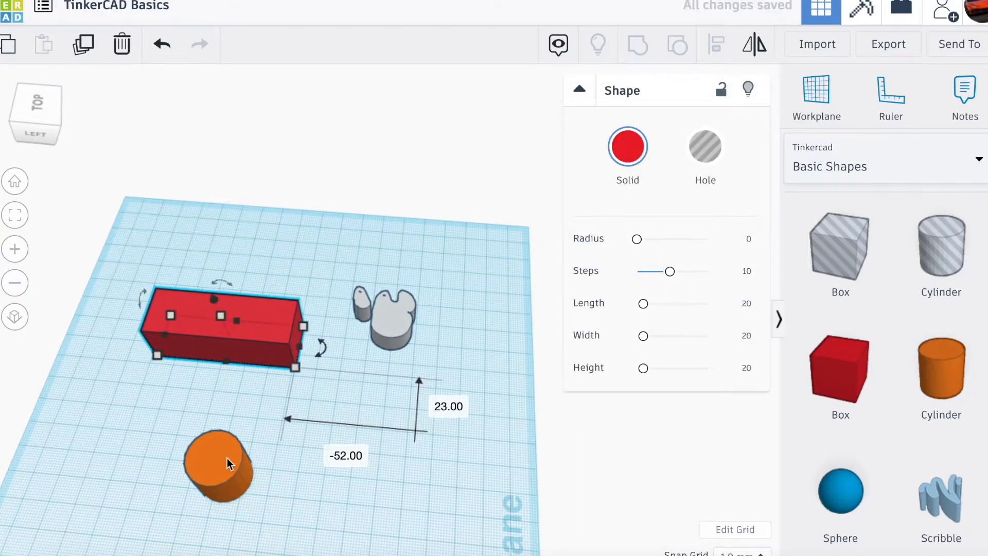
Step: Delete the orange cylinder from the workplane
left_click(227, 459)
left_click_drag(229, 468, 390, 427)
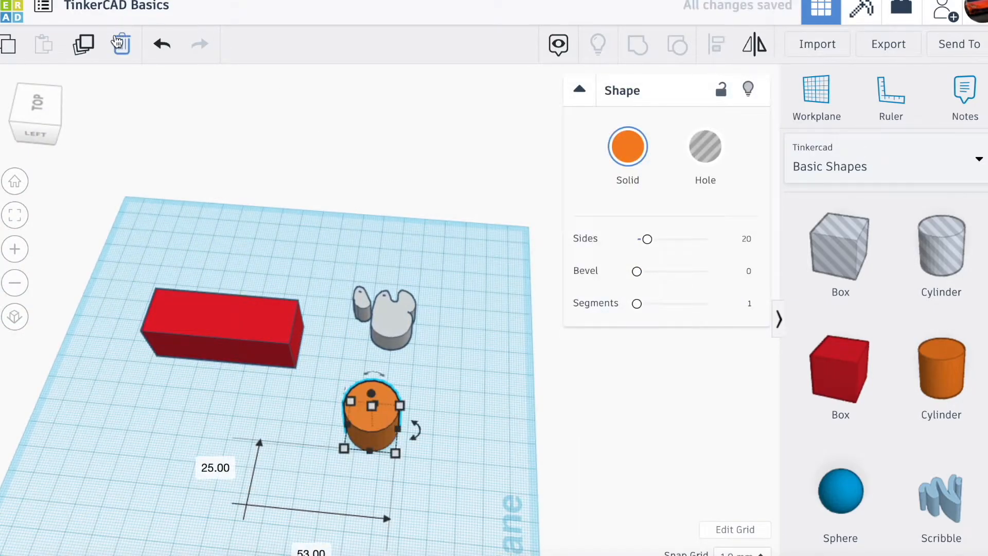
left_click(115, 47)
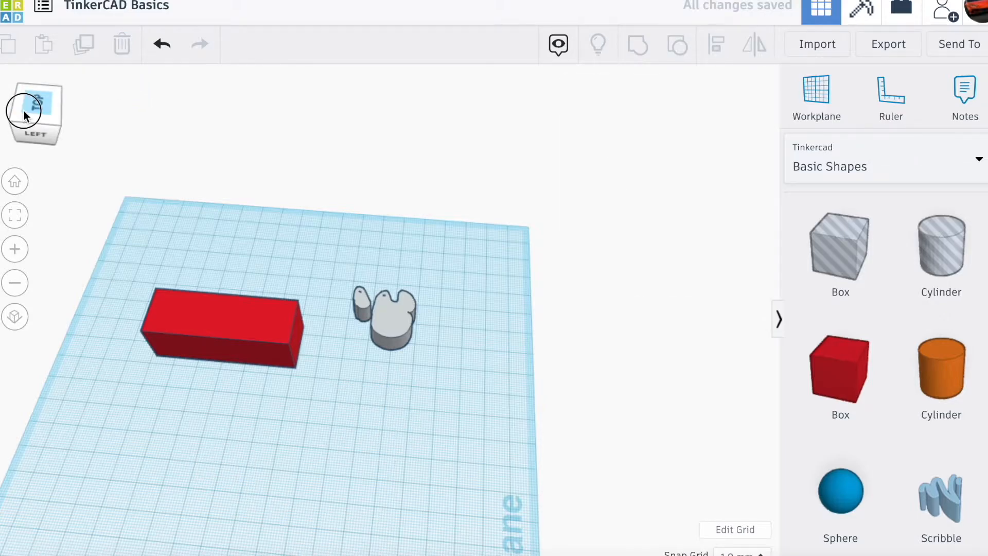
Step: Select the red block and try out its edge radius
left_click(26, 109)
scroll(426, 453, "up", 3)
left_click(50, 135)
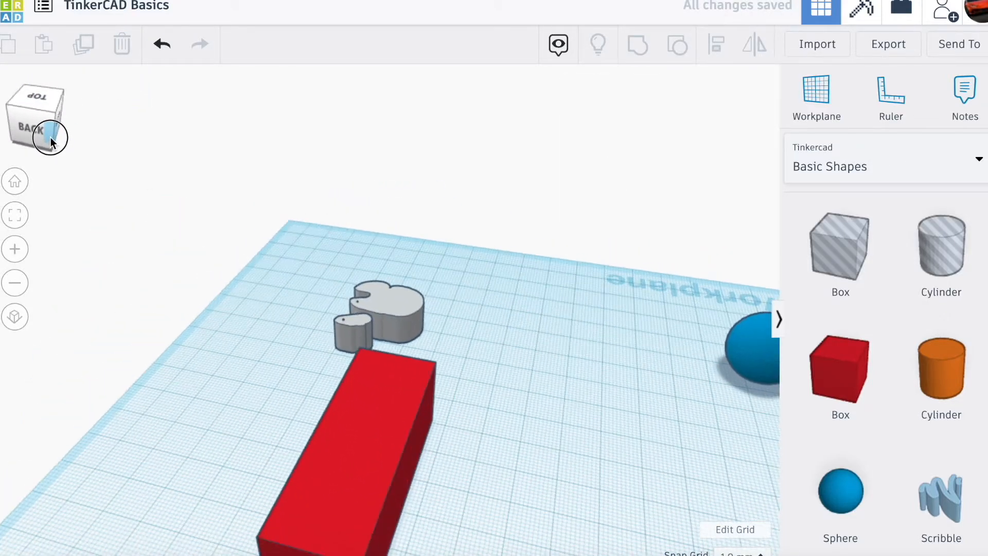
left_click(237, 427)
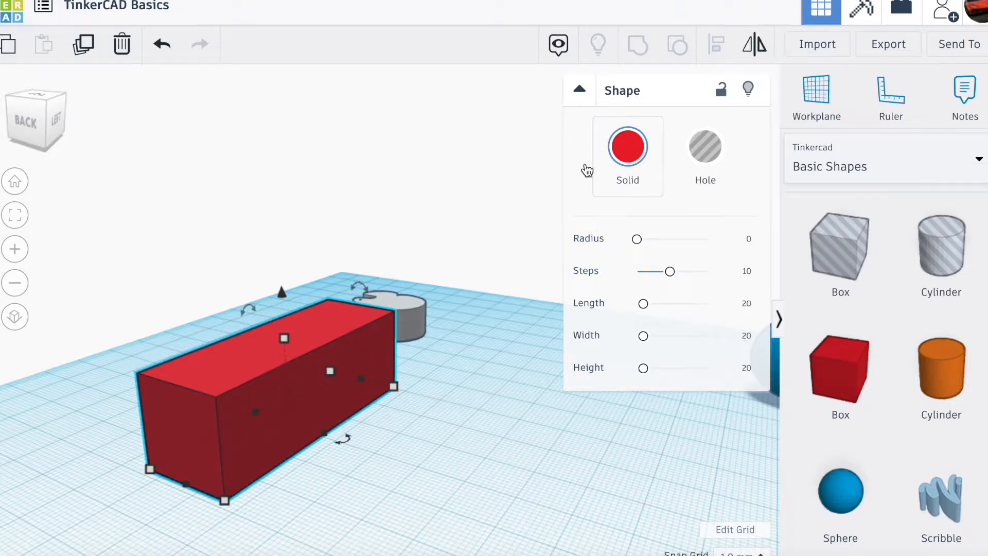
left_click_drag(641, 239, 550, 280)
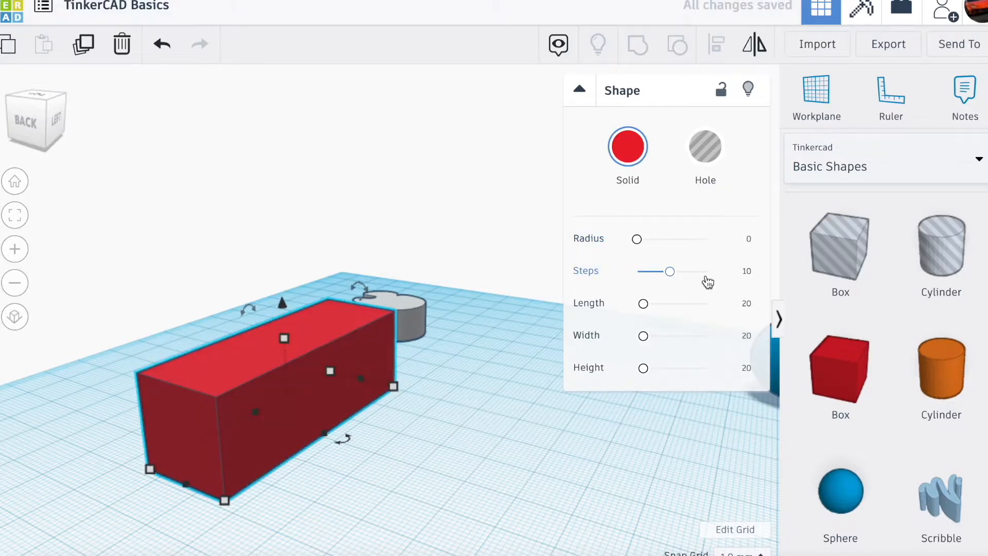
Step: Set the red block's length to about 15.04, its height to 80 and its width to 9
left_click_drag(643, 303, 665, 335)
left_click_drag(644, 368, 664, 372)
left_click(738, 369)
type("8")
scroll(491, 362, "down", 5)
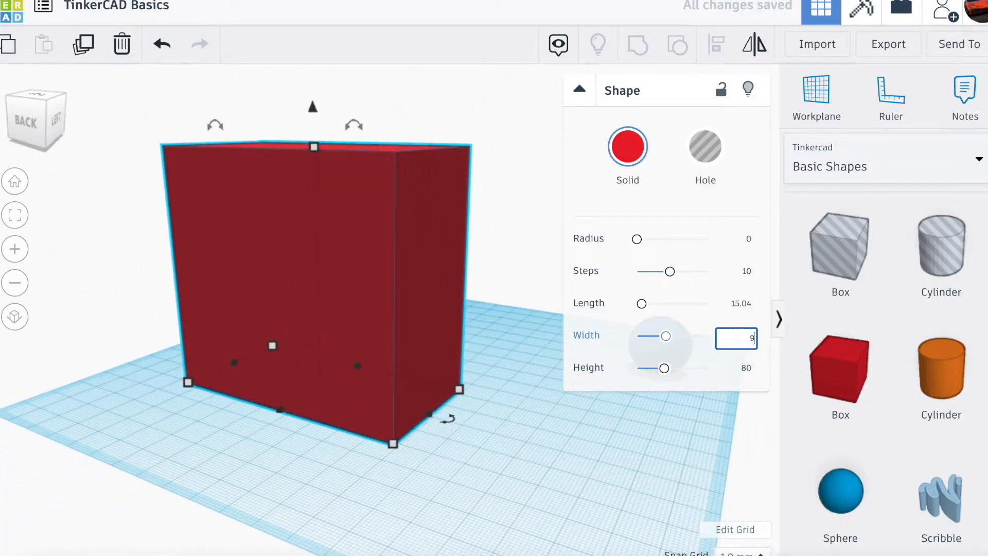
Step: Reshape the red block directly on the workplane, stretching its base to about 40.5 mm wide and reducing its height to about 28 mm
left_click(42, 123)
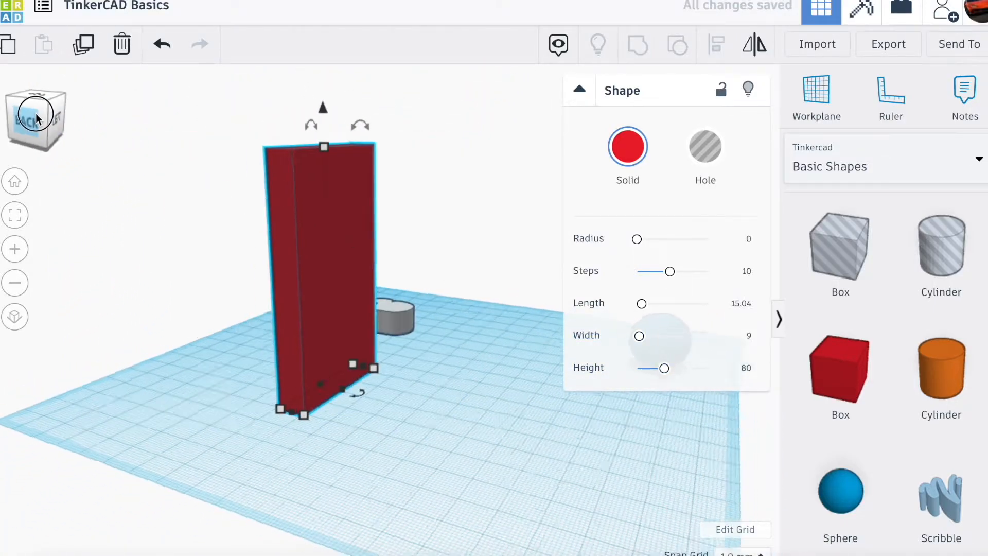
left_click_drag(455, 260, 443, 382)
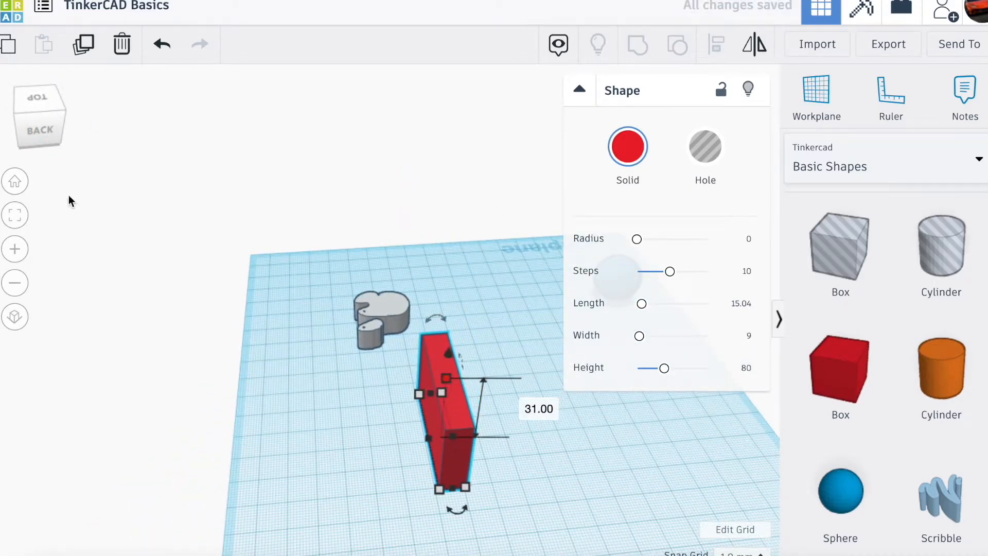
left_click(57, 110)
scroll(254, 415, "up", 4)
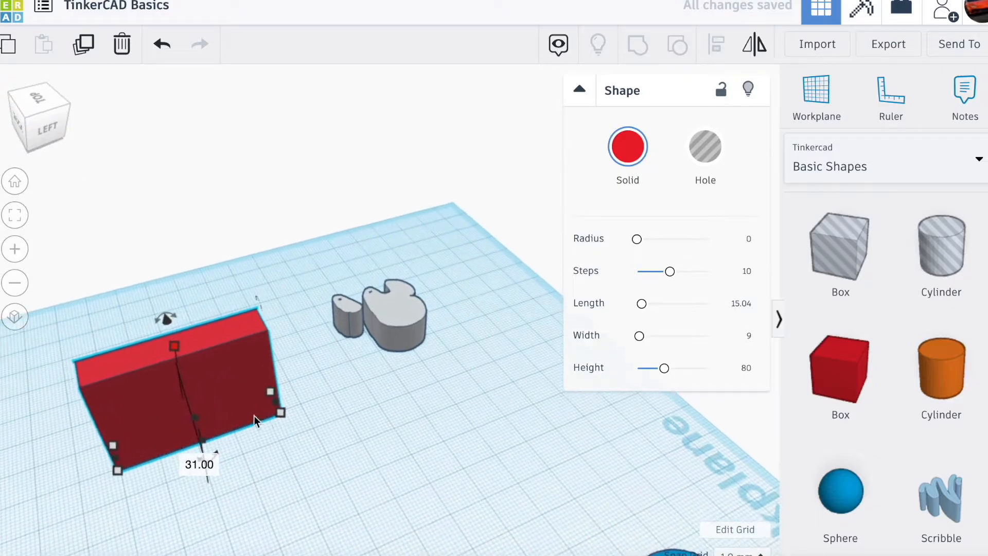
mouse_move(282, 412)
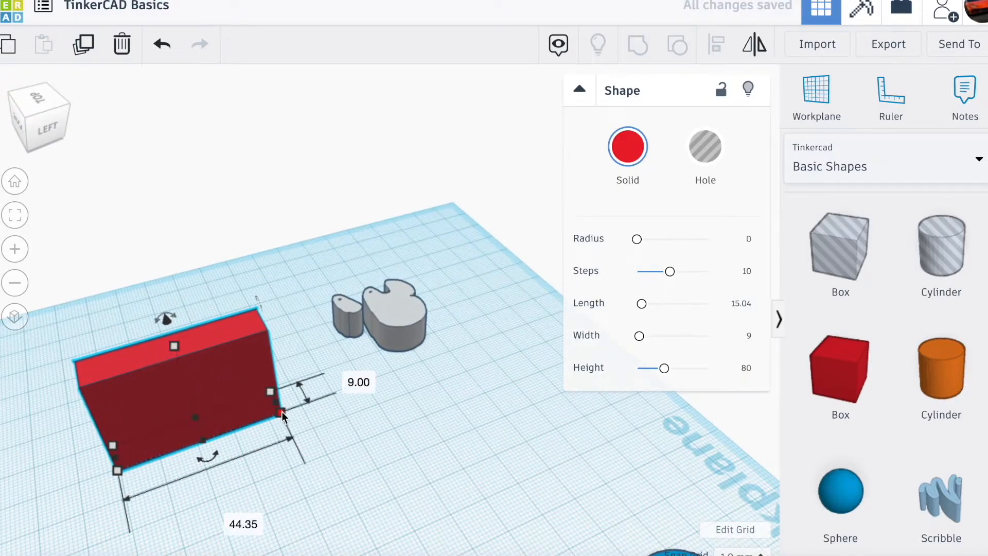
left_click_drag(282, 413, 399, 469)
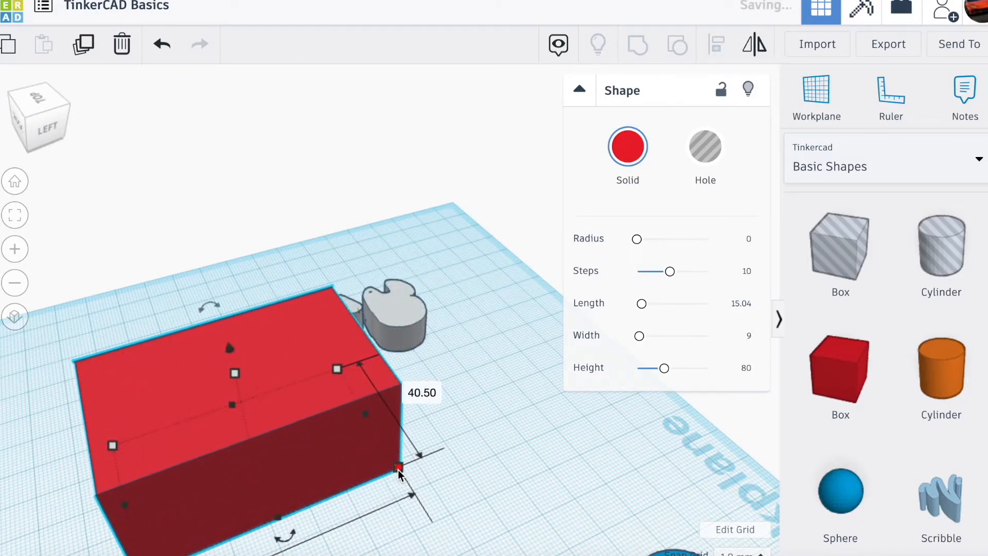
left_click(46, 129)
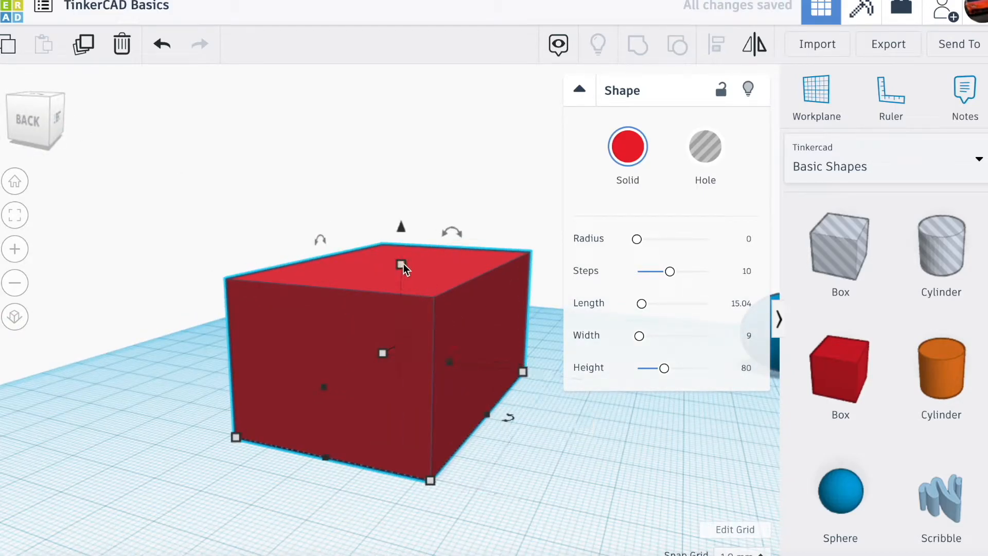
left_click_drag(401, 264, 425, 277)
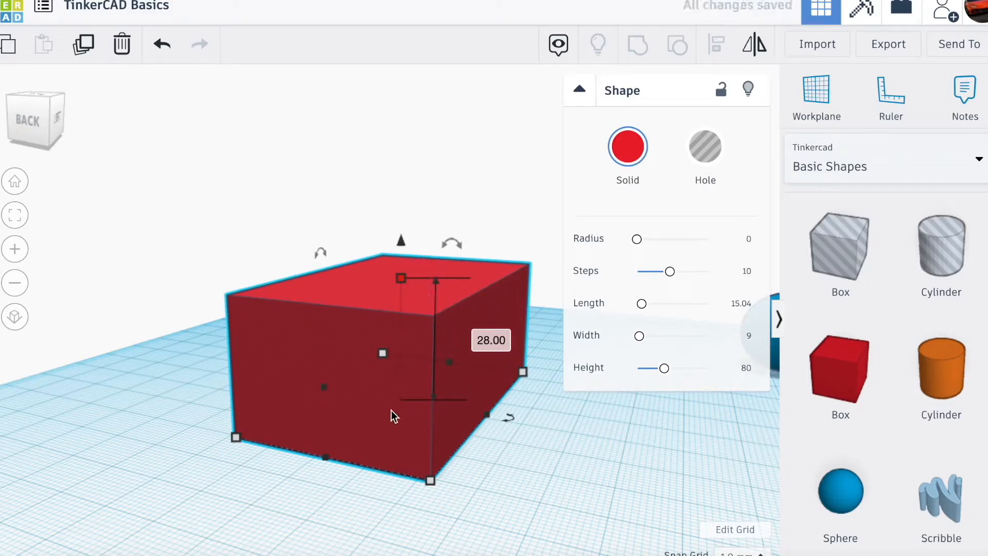
Step: Lift the red block off the workplane and lower it by 5 mm to float 11 mm above the surface
left_click_drag(377, 365, 384, 343)
left_click_drag(25, 123, 27, 109)
left_click_drag(437, 266, 442, 206)
left_click_drag(62, 110, 45, 122)
scroll(273, 221, "down", 4)
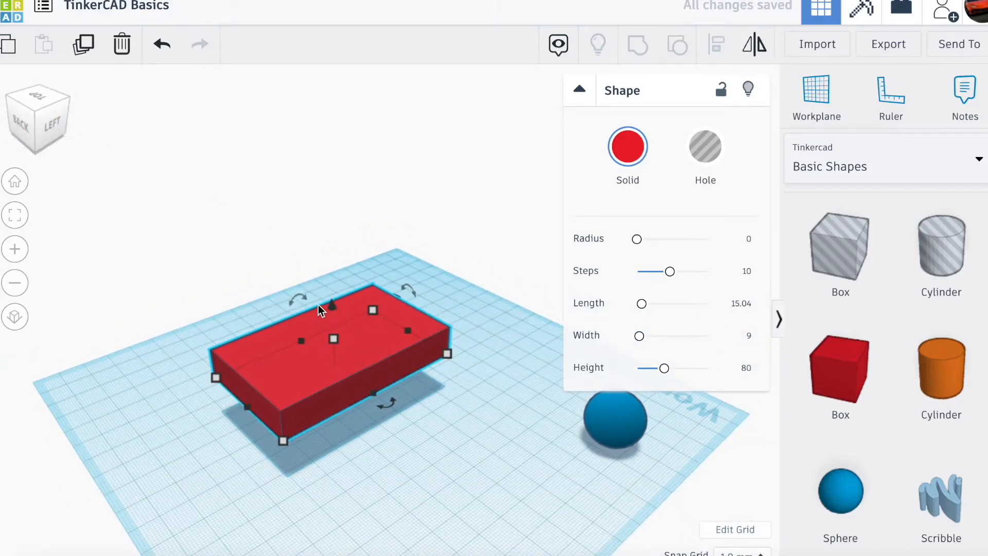
left_click_drag(331, 311, 383, 327)
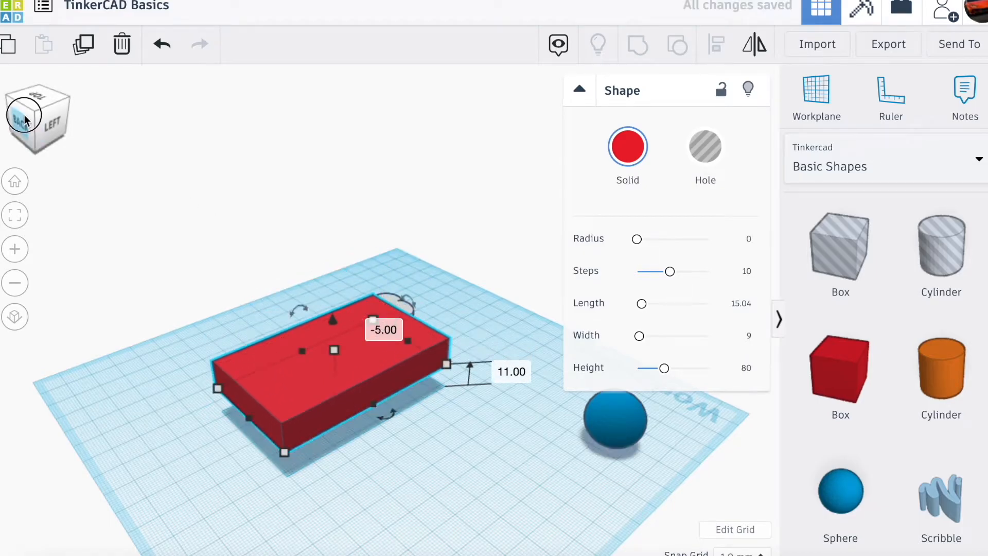
Step: Try rotating the red block about its vertical axis and about a horizontal axis
left_click_drag(24, 119, 31, 122)
scroll(381, 344, "up", 5)
scroll(415, 381, "down", 5)
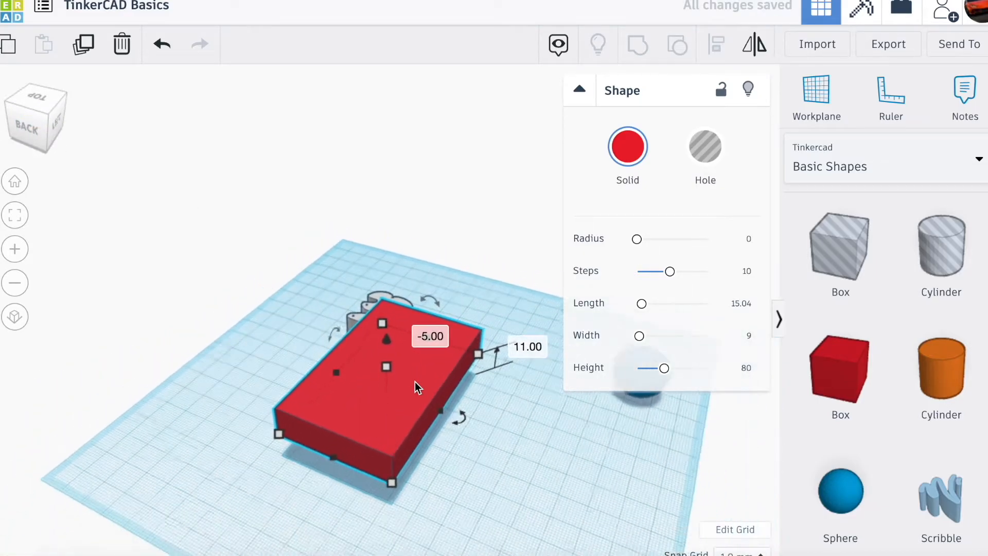
mouse_move(459, 415)
left_click_drag(459, 414, 329, 366)
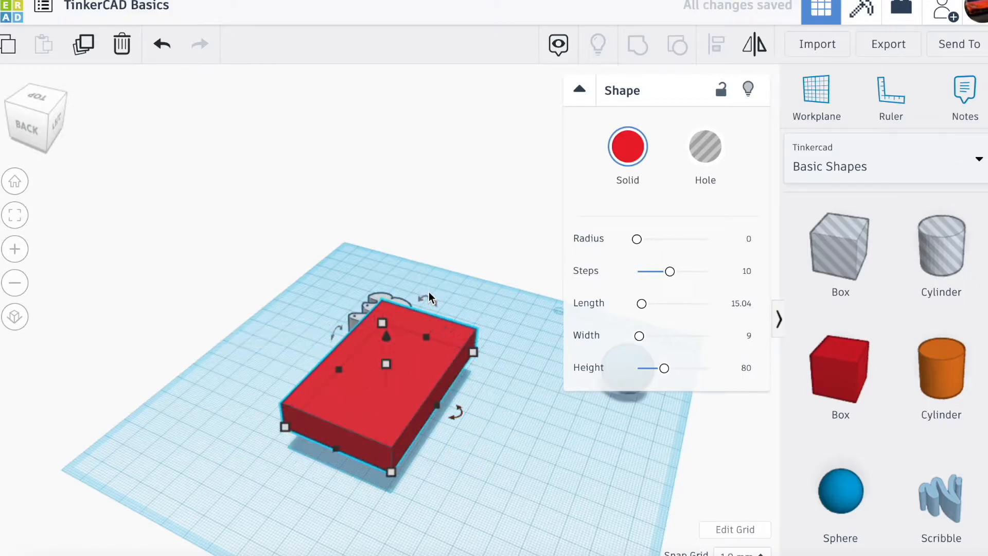
left_click_drag(427, 299, 411, 420)
Step: Rotate the red block 45° about its vertical axis
left_click_drag(34, 135, 6, 135)
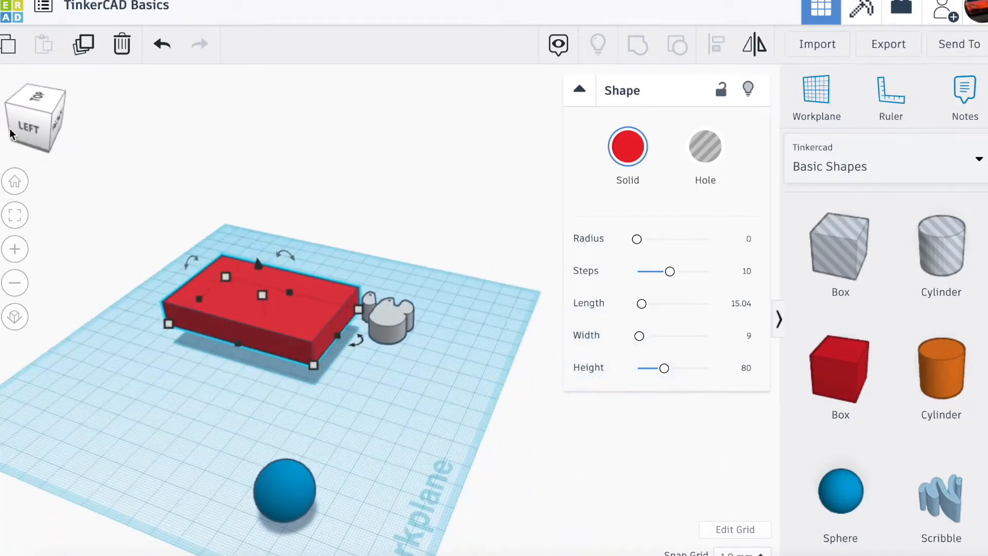
scroll(137, 227, "up", 5)
left_click_drag(333, 350, 238, 395)
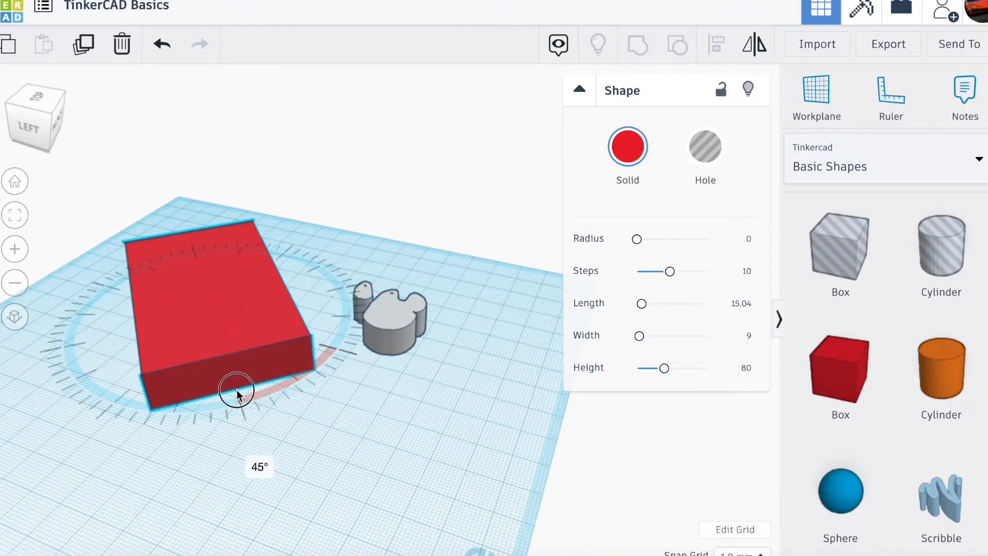
Step: Move the blue sphere next to the red block and adjust how high it floats above the workplane
left_click_drag(52, 109, 70, 103)
left_click_drag(472, 397, 390, 443)
scroll(390, 443, "down", 5)
left_click_drag(510, 328, 366, 342)
scroll(366, 342, "up", 5)
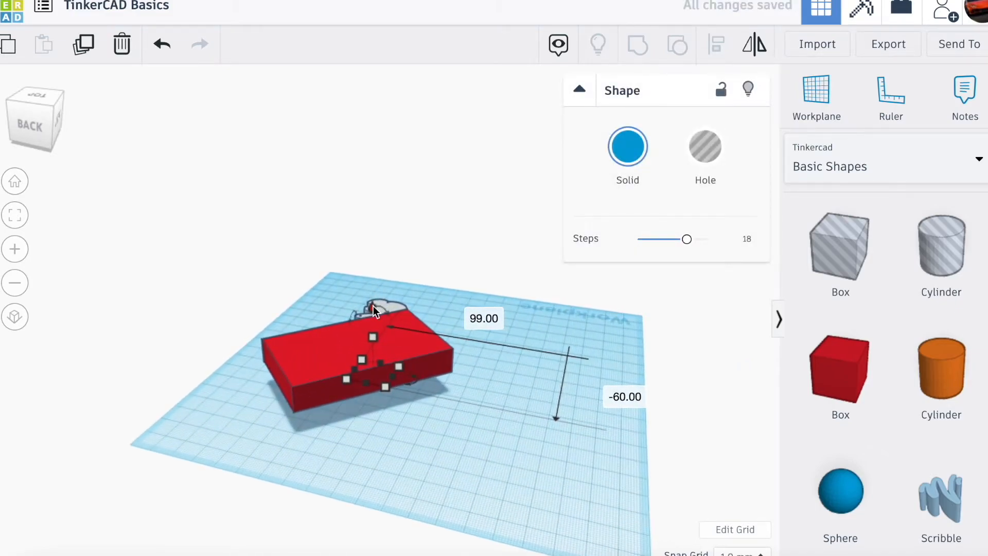
left_click_drag(374, 292, 362, 311)
left_click_drag(353, 255, 348, 289)
Step: Reposition the red block and round its corners with a radius of 4.25
left_click_drag(62, 148, 23, 104)
scroll(172, 247, "up", 5)
left_click(400, 397)
left_click_drag(350, 355, 432, 405)
left_click_drag(637, 239, 651, 239)
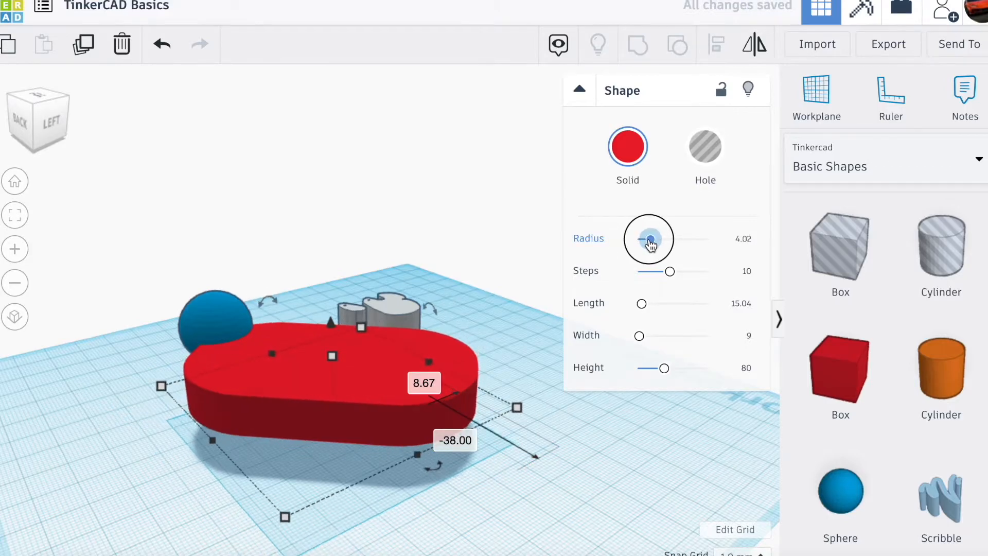
mouse_move(32, 121)
left_mouse_down()
mouse_move(45, 123)
mouse_move(8, 122)
mouse_move(31, 111)
mouse_move(18, 127)
mouse_move(29, 117)
mouse_move(39, 123)
left_mouse_up()
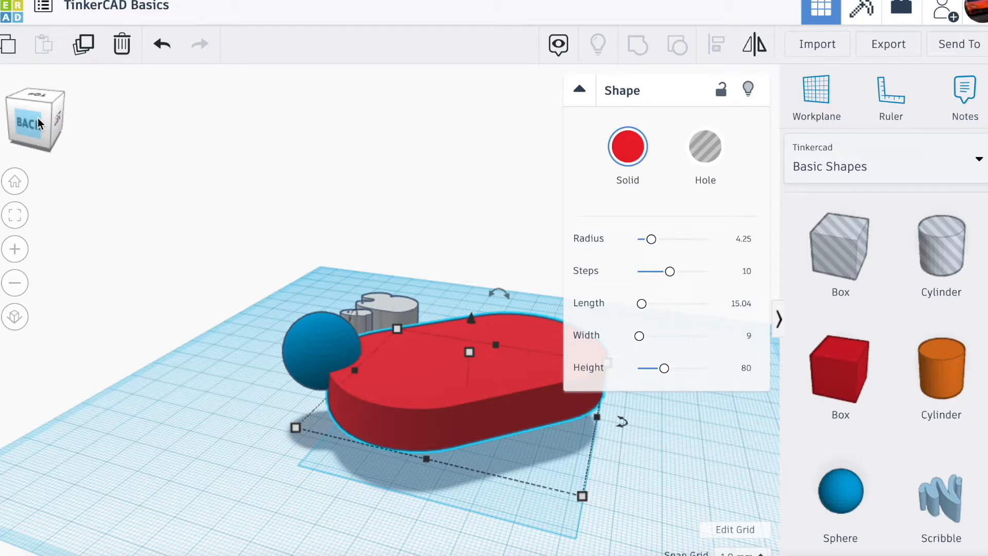
Step: Move the rounded red block clear of the blue sphere
left_click_drag(26, 110, 140, 118)
mouse_move(325, 370)
left_mouse_down()
mouse_move(323, 219)
mouse_move(314, 387)
mouse_move(334, 379)
left_mouse_up()
left_click_drag(357, 439, 489, 451)
mouse_move(55, 126)
left_mouse_down()
mouse_move(34, 127)
mouse_move(66, 128)
mouse_move(27, 138)
mouse_move(38, 100)
mouse_move(53, 98)
mouse_move(50, 132)
left_mouse_up()
scroll(290, 365, "up", 2)
scroll(308, 312, "down", 5)
scroll(356, 350, "up", 4)
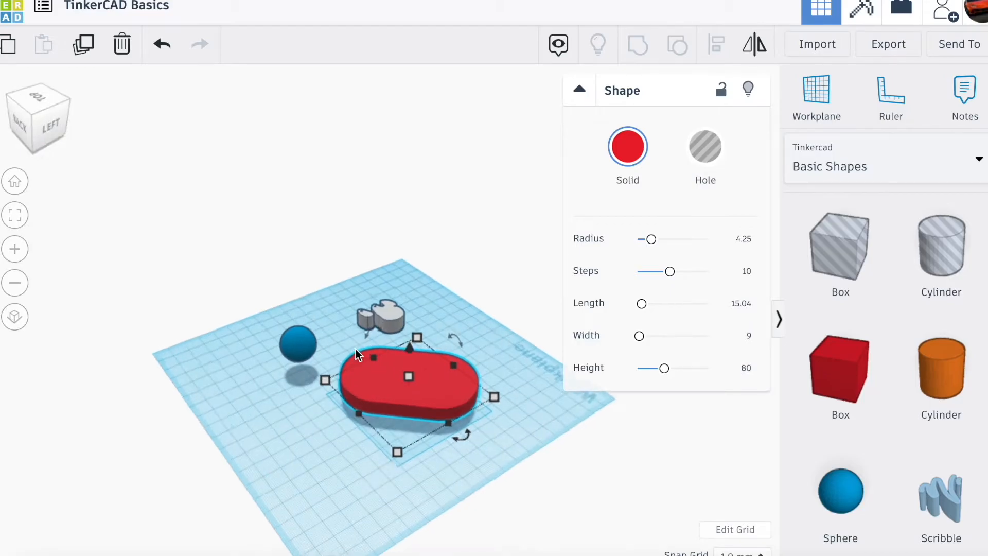
Step: Move the blue sphere over the red block and lower it by 7 mm into the block
left_click(33, 126)
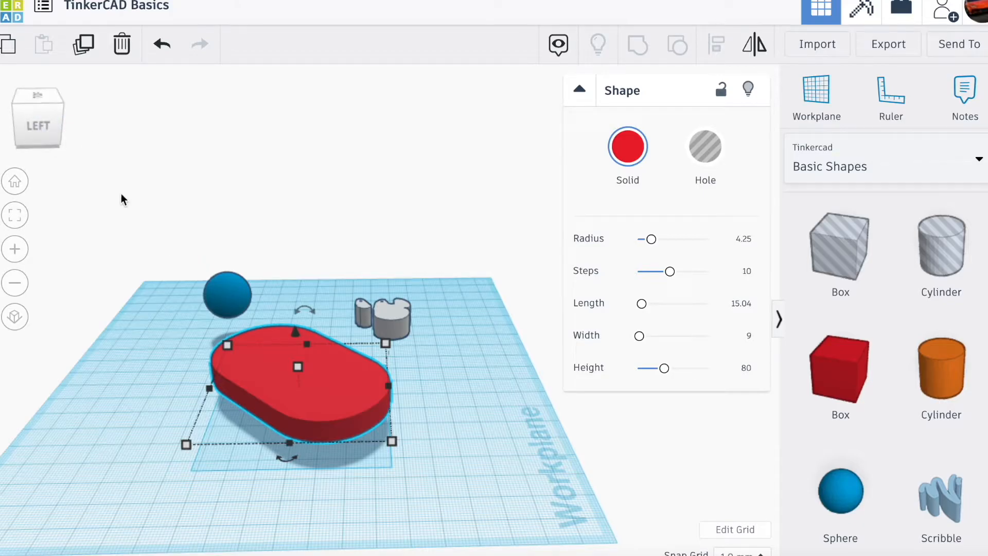
left_click_drag(32, 123, 45, 124)
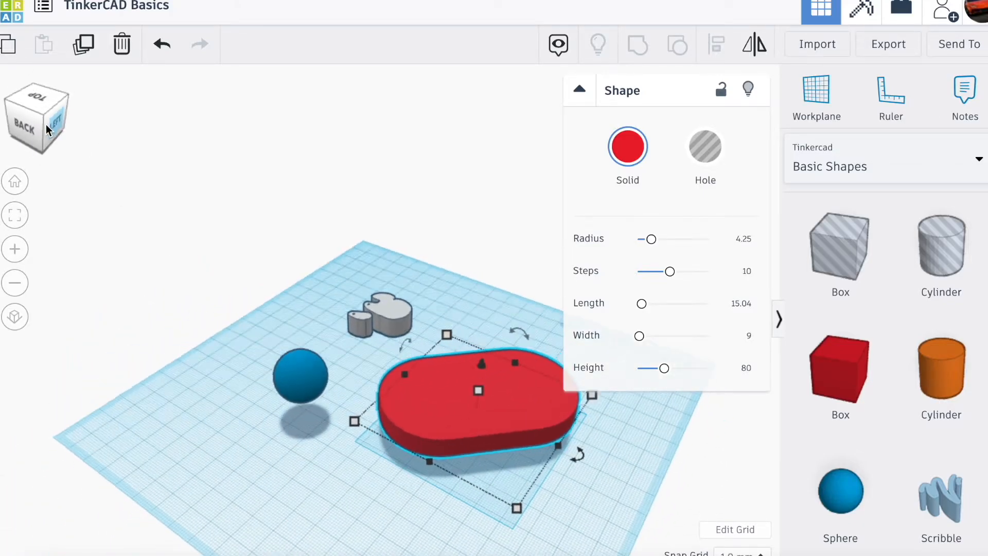
scroll(457, 486, "up", 4)
left_click_drag(246, 417, 372, 439)
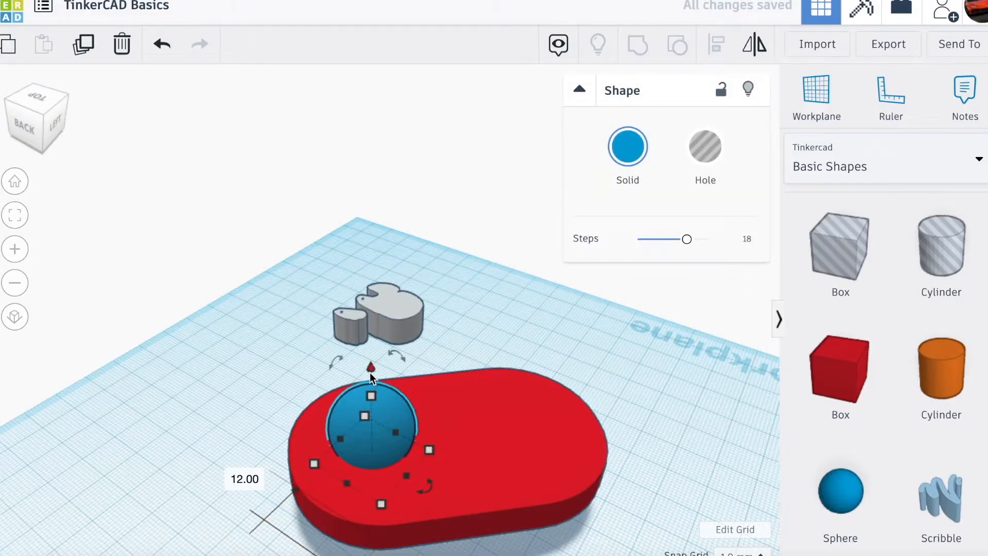
left_click_drag(373, 374, 370, 393)
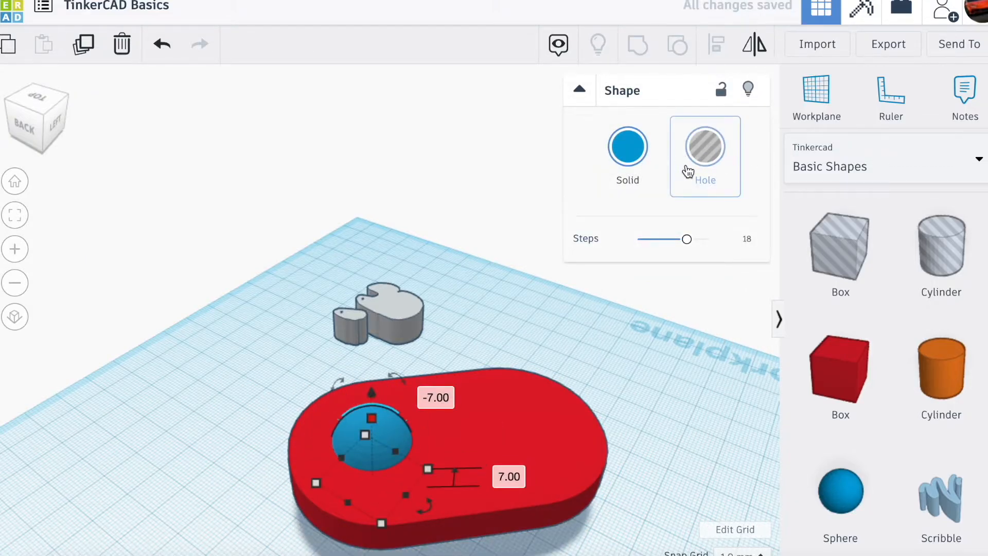
Step: Turn the sphere into a hole and shift it to the middle of the red block
left_click(720, 164)
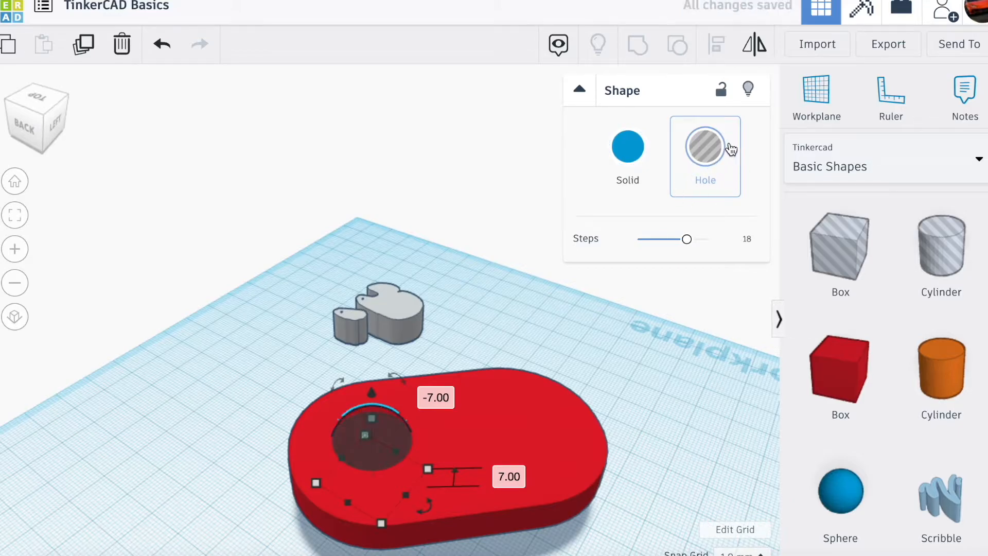
left_click(39, 109)
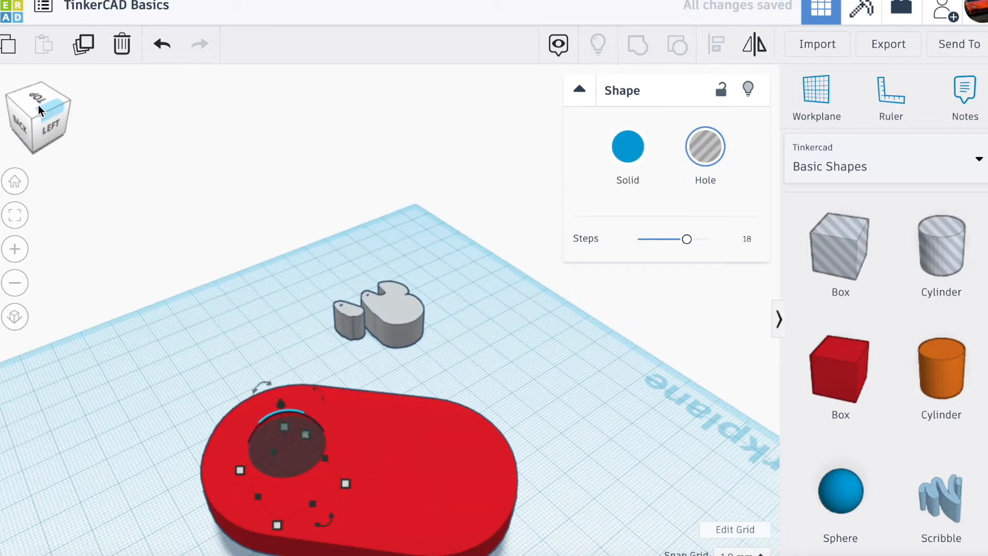
left_click_drag(277, 455, 353, 487)
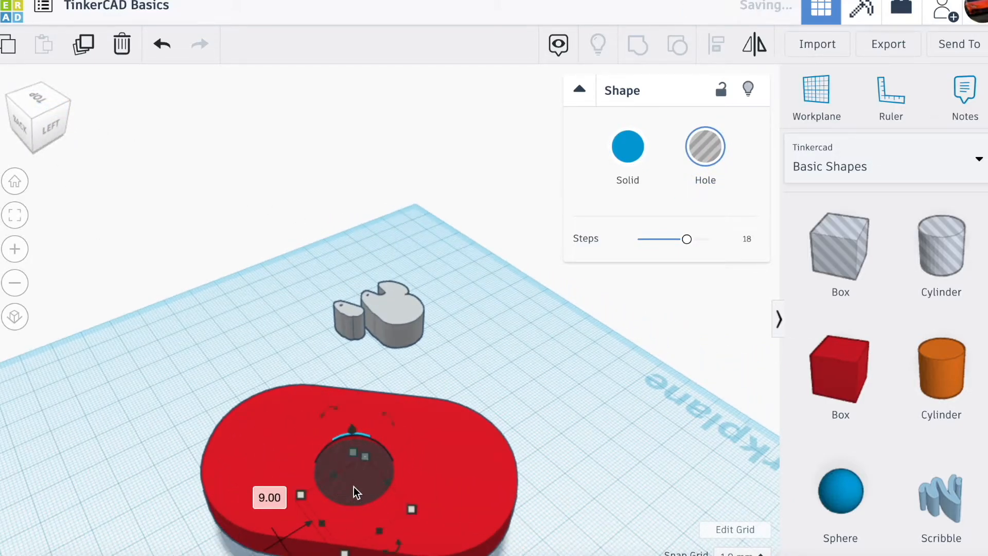
left_click(26, 128)
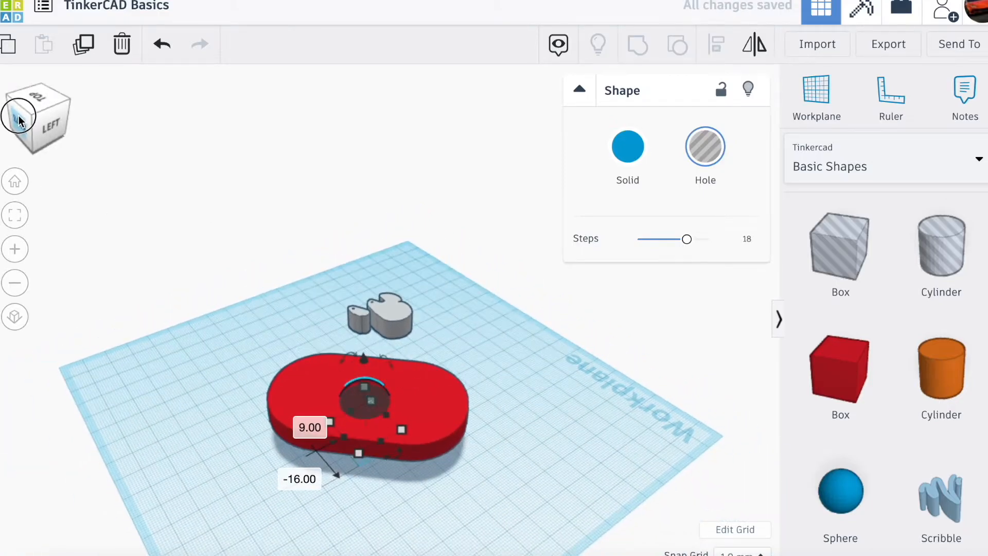
scroll(193, 323, "up", 3)
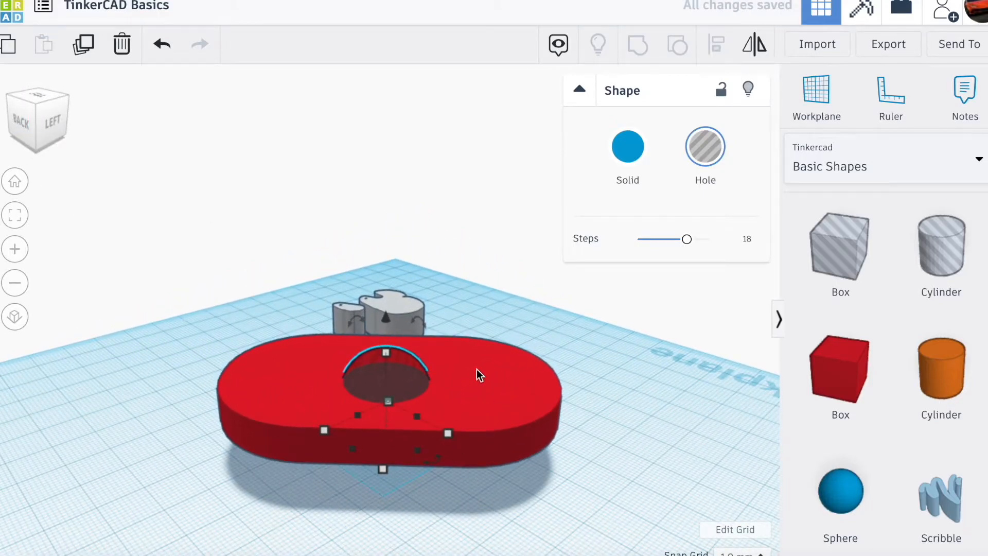
Step: Group the red block with the sphere hole to cut the opening through the block
left_click(36, 105)
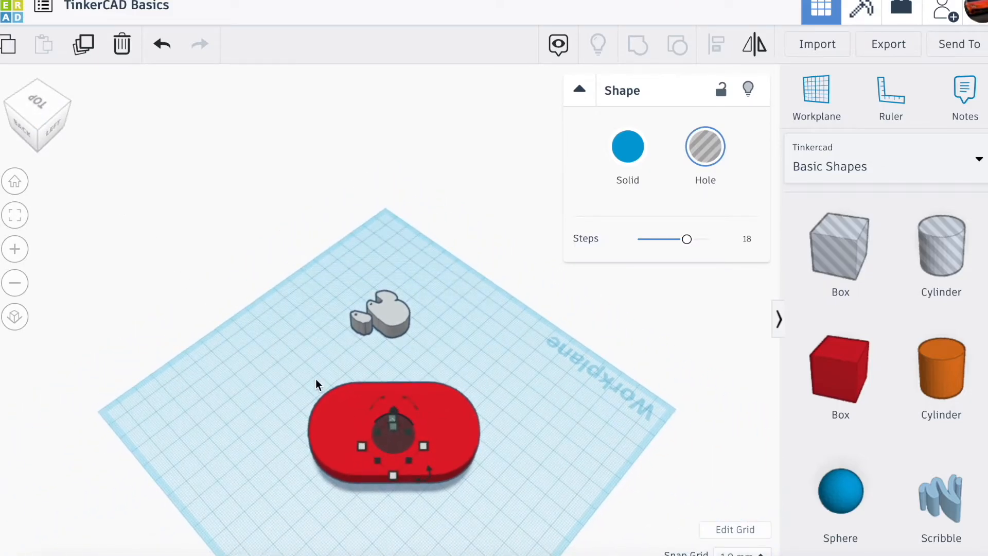
left_click(322, 431)
left_click(221, 466)
left_click(335, 434)
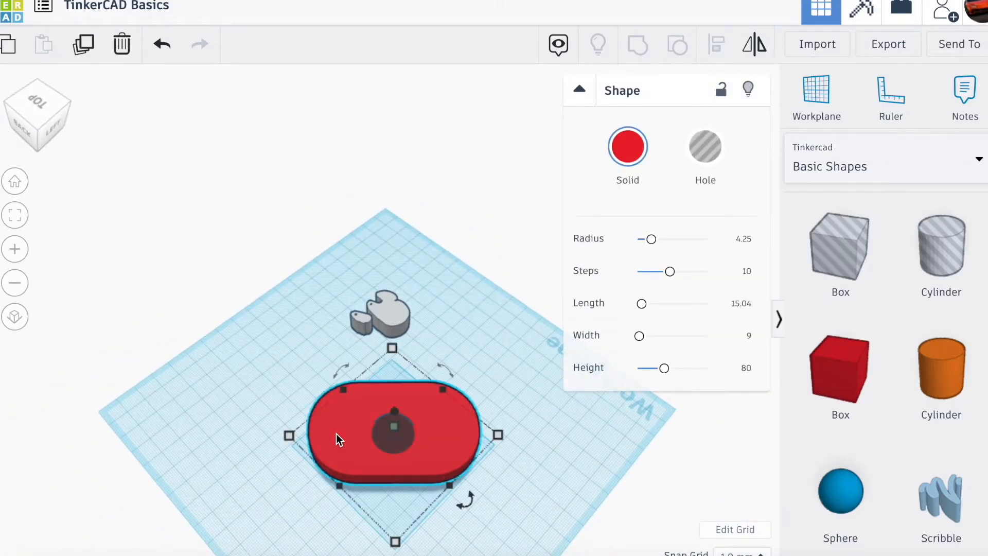
left_click(399, 440, "shift")
left_click_drag(46, 135, 54, 129)
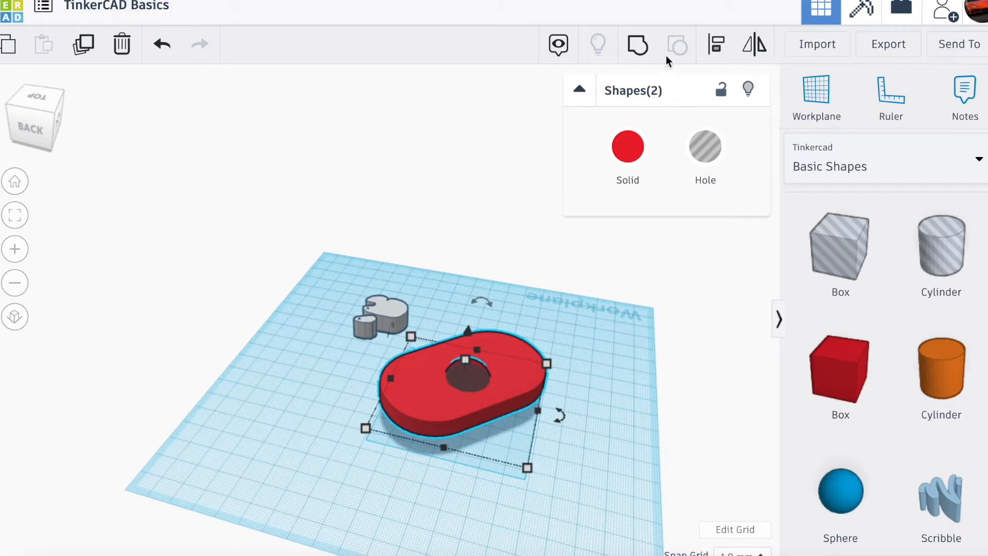
left_click(639, 46)
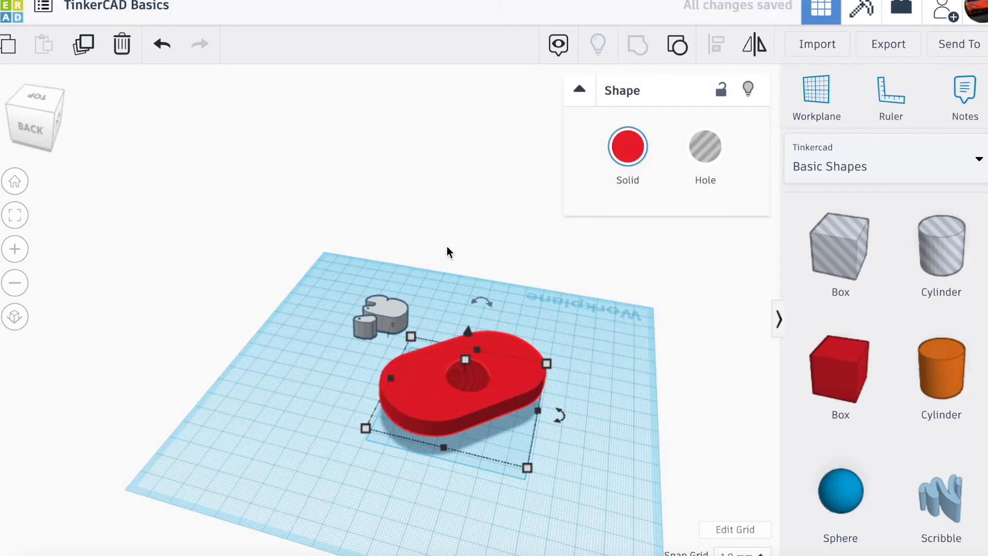
scroll(447, 248, "up", 5)
mouse_move(19, 127)
left_mouse_down()
mouse_move(2, 126)
mouse_move(23, 132)
mouse_move(30, 123)
mouse_move(11, 119)
mouse_move(22, 127)
mouse_move(30, 119)
mouse_move(25, 131)
left_mouse_up()
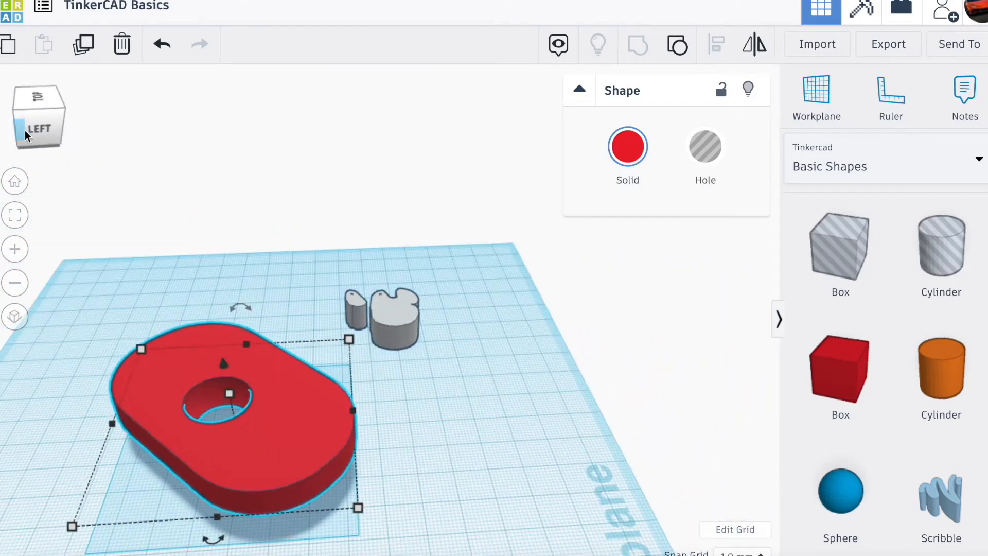
Step: Add a solid 20 mm red box overlapping the end of the block and group the two shapes
scroll(390, 323, "down", 3)
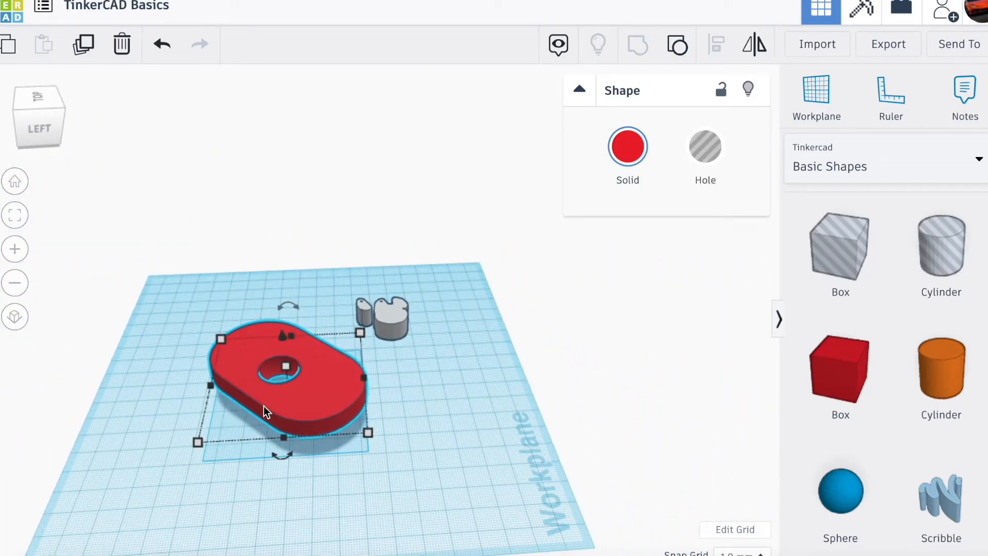
left_click_drag(38, 109, 49, 111)
scroll(235, 377, "up", 4)
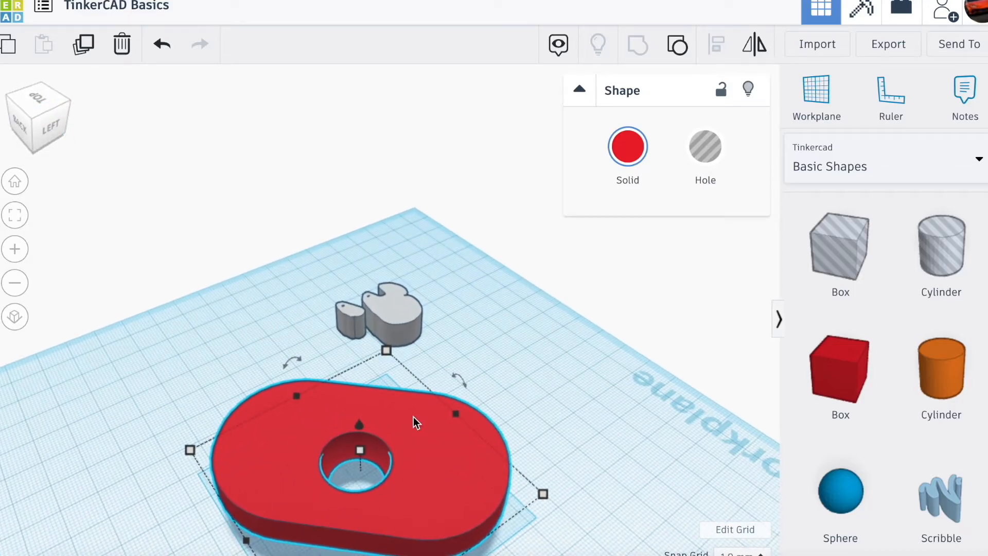
left_click(47, 122)
left_click_drag(849, 413, 350, 497)
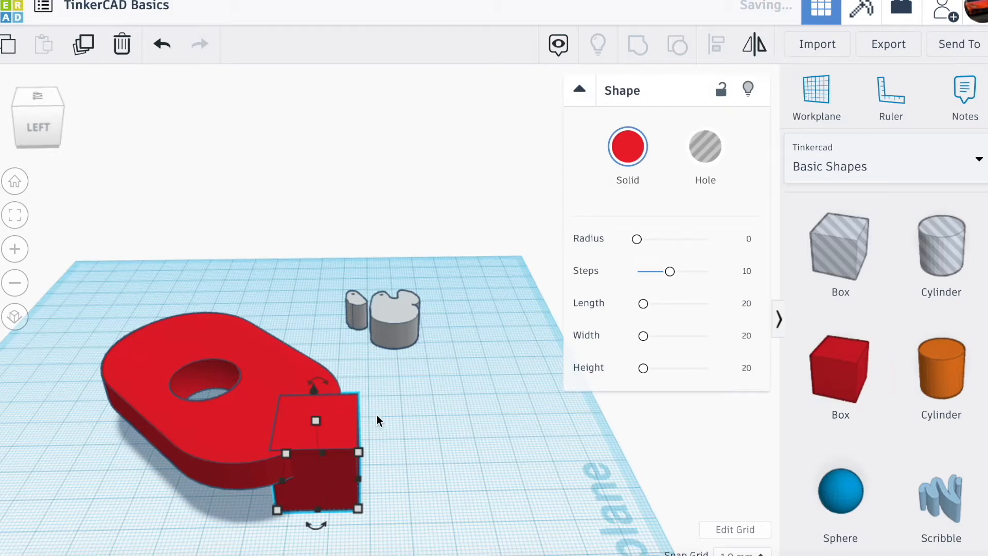
left_click(244, 455, "shift")
left_click(638, 47)
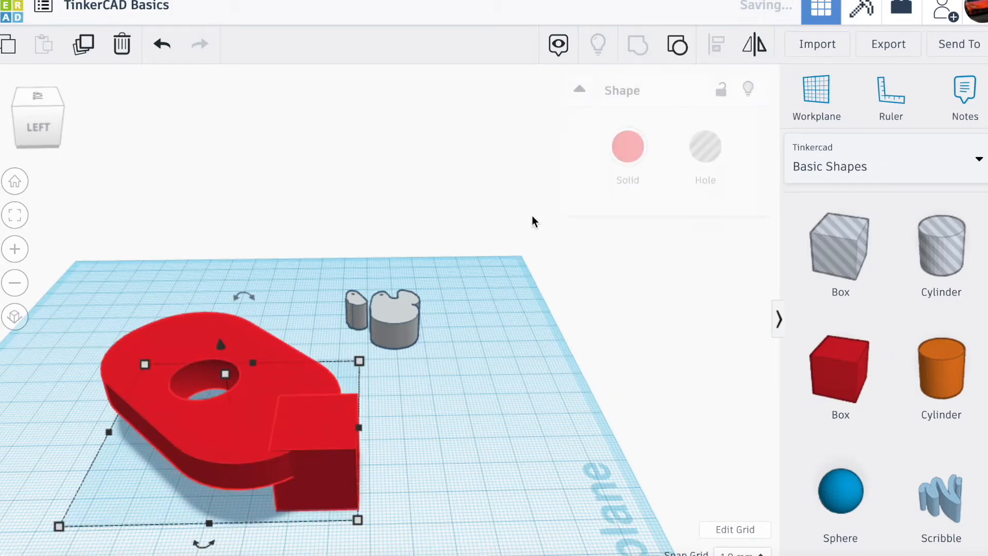
left_click(30, 99)
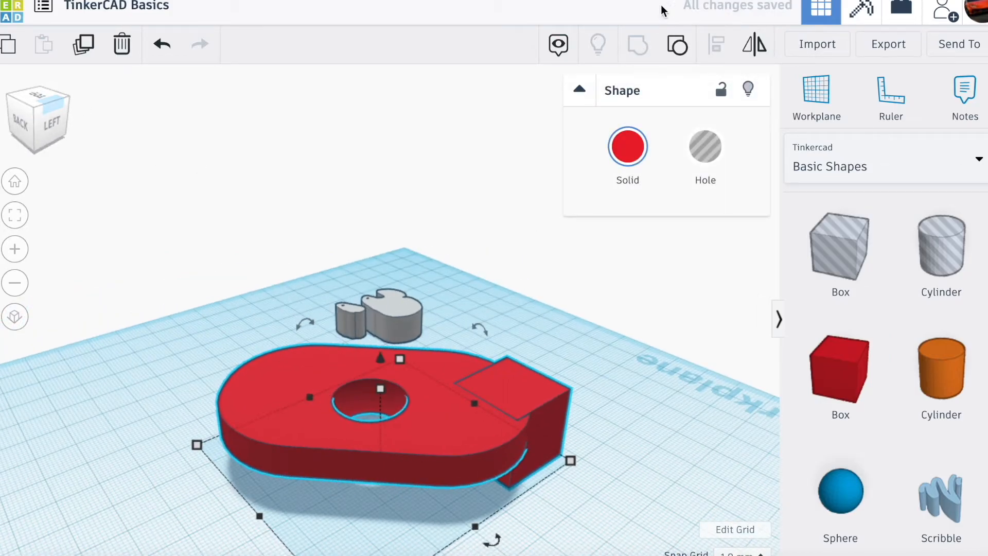
left_click(629, 421)
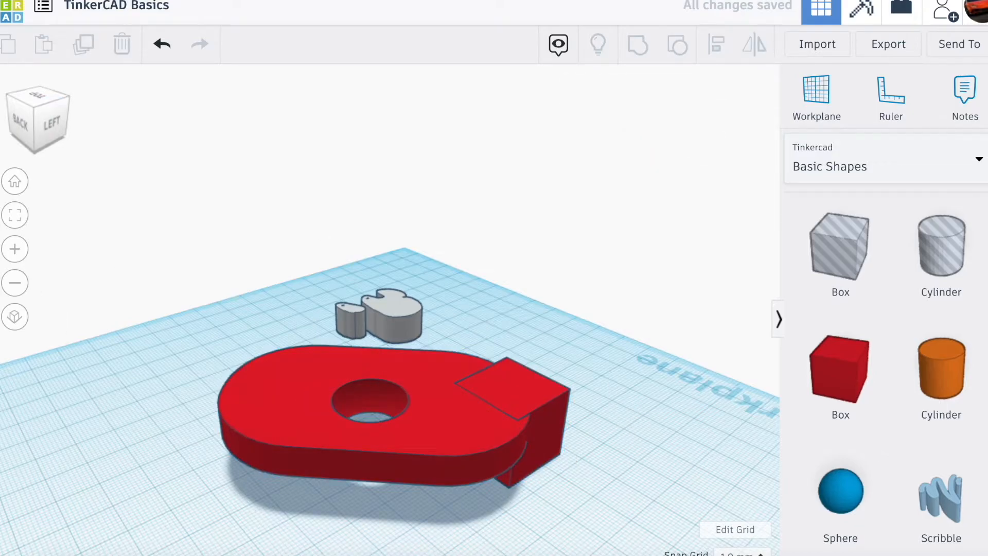
Step: Ungroup the red box from the block, move it aside and delete it
left_click(57, 119)
left_click(263, 328)
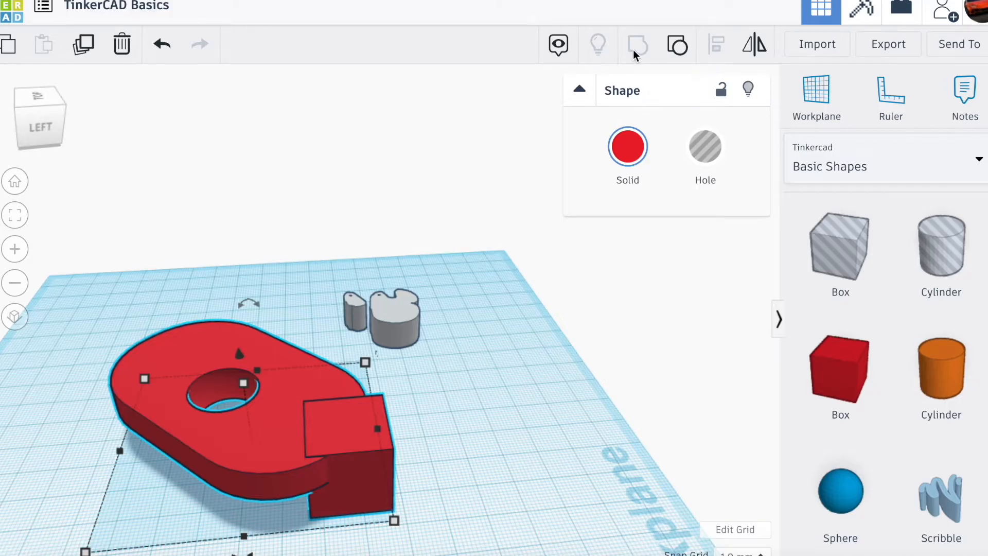
left_click(684, 52)
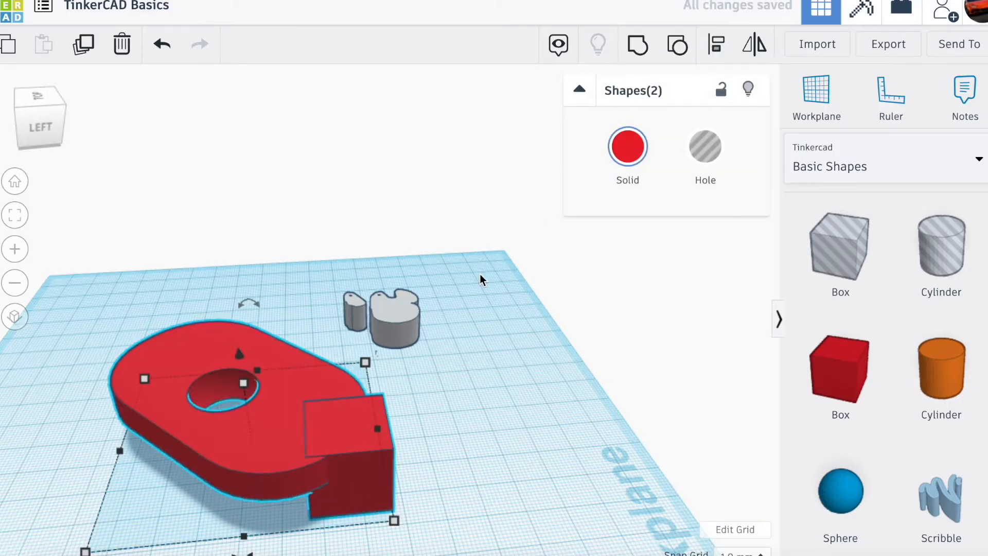
scroll(481, 278, "down", 3)
left_click(409, 409)
left_click_drag(380, 419, 452, 419)
key("Delete")
Step: Place the grey Scribble apple on the red block, raised 14 mm
scroll(342, 320, "up", 1)
scroll(341, 318, "up", 3)
mouse_move(387, 310)
left_mouse_down()
mouse_move(315, 441)
mouse_move(307, 363)
mouse_move(308, 376)
left_mouse_up()
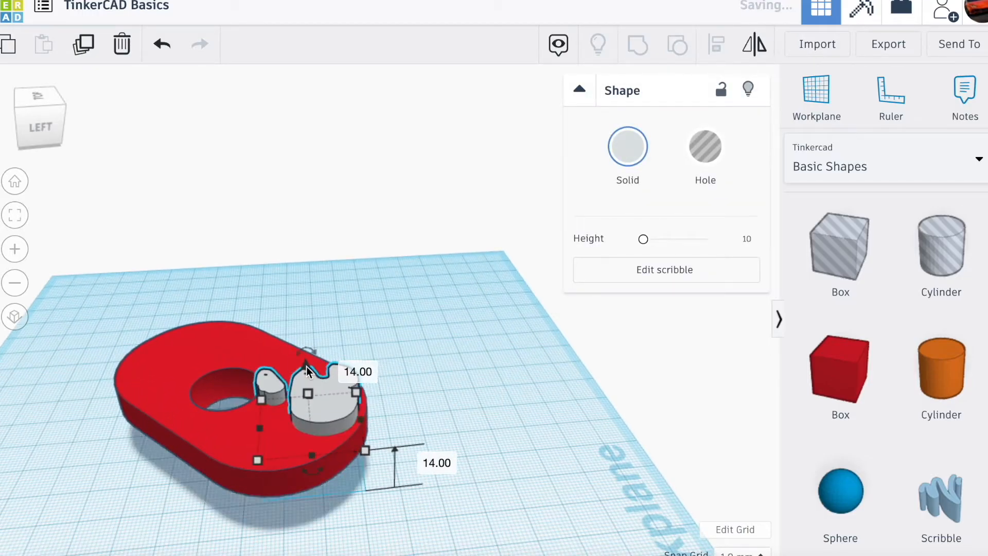
left_click(257, 460, "shift")
left_click(442, 365)
Step: Reposition the grey apple on the red block, settling it beside the round hole near the block's end
left_click_drag(299, 389, 190, 377)
mouse_move(215, 462)
left_mouse_down()
mouse_move(176, 457)
mouse_move(188, 445)
left_mouse_up()
mouse_move(206, 404)
left_mouse_down()
mouse_move(208, 394)
mouse_move(221, 405)
left_mouse_up()
left_click_drag(93, 524, 273, 374)
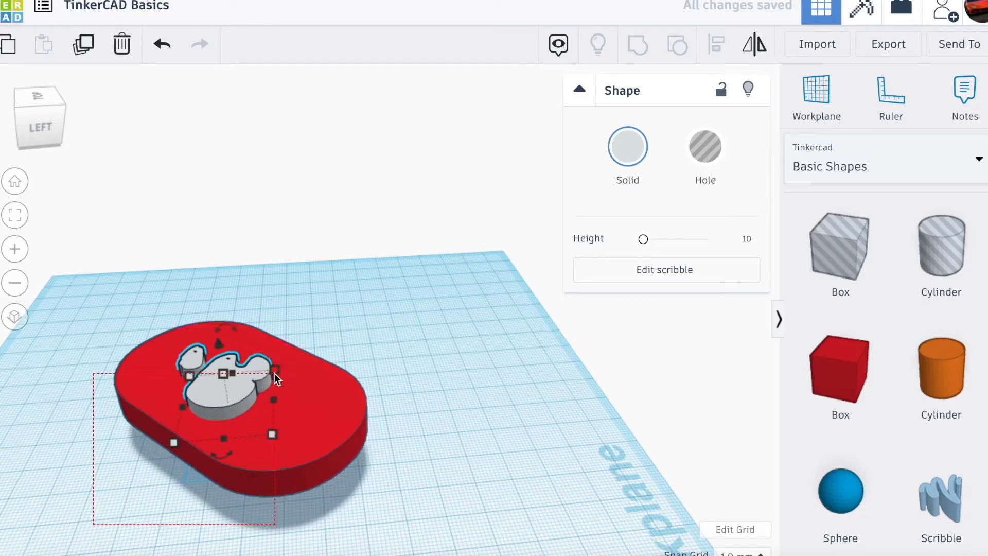
left_click(493, 380)
mouse_move(234, 407)
left_mouse_down()
mouse_move(294, 418)
mouse_move(327, 440)
mouse_move(311, 433)
left_mouse_up()
Step: Group the solid apple with the red block and ungroup them again
left_click_drag(430, 439, 313, 419)
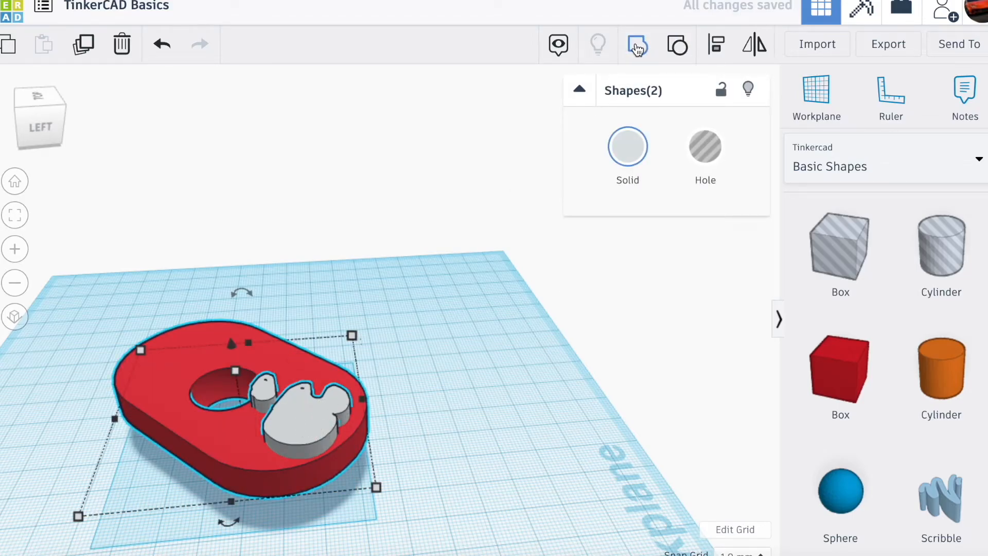
left_click(638, 47)
left_click_drag(30, 122, 39, 119)
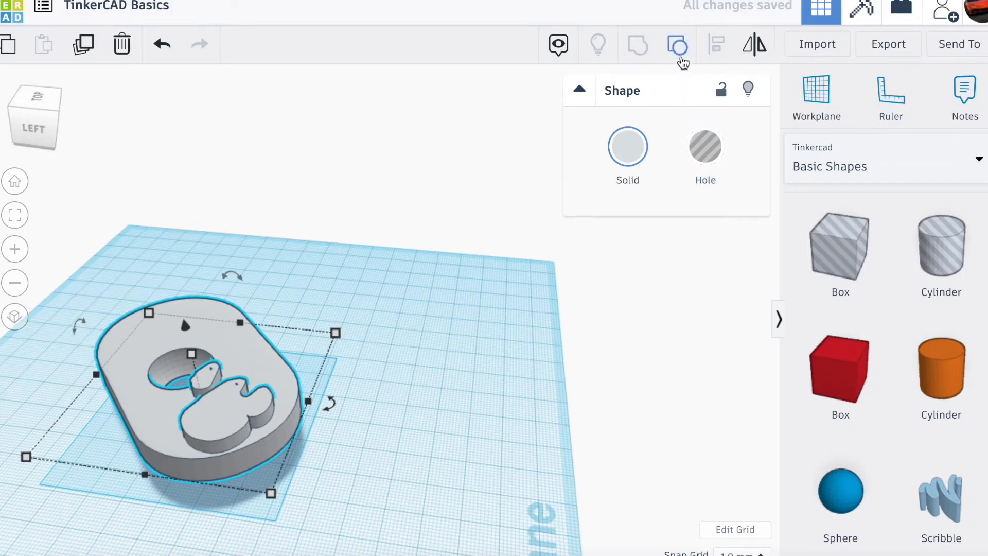
left_click(677, 47)
left_click(326, 388)
Step: Turn the Scribble apple on the red block into a hole
left_click(255, 407)
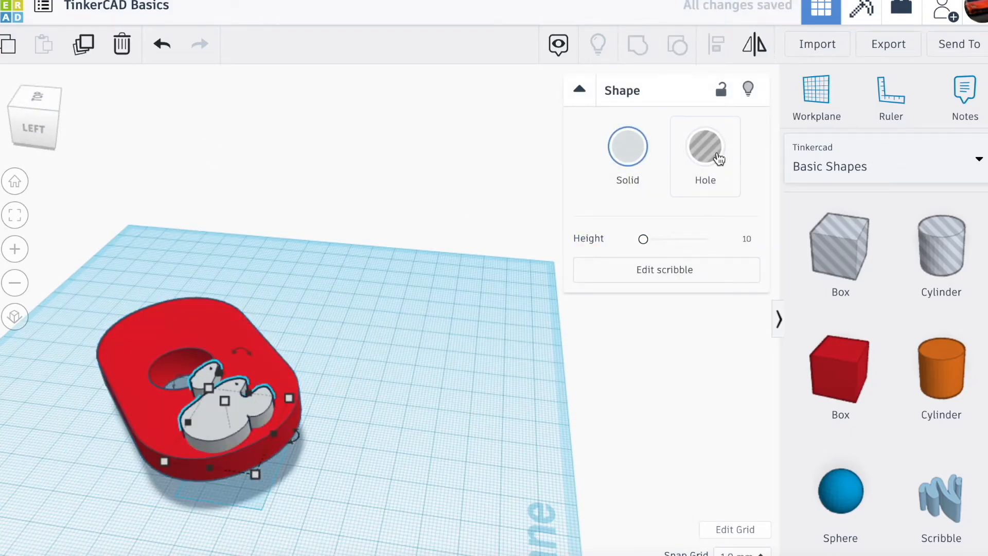
left_click(705, 147)
left_click(319, 357)
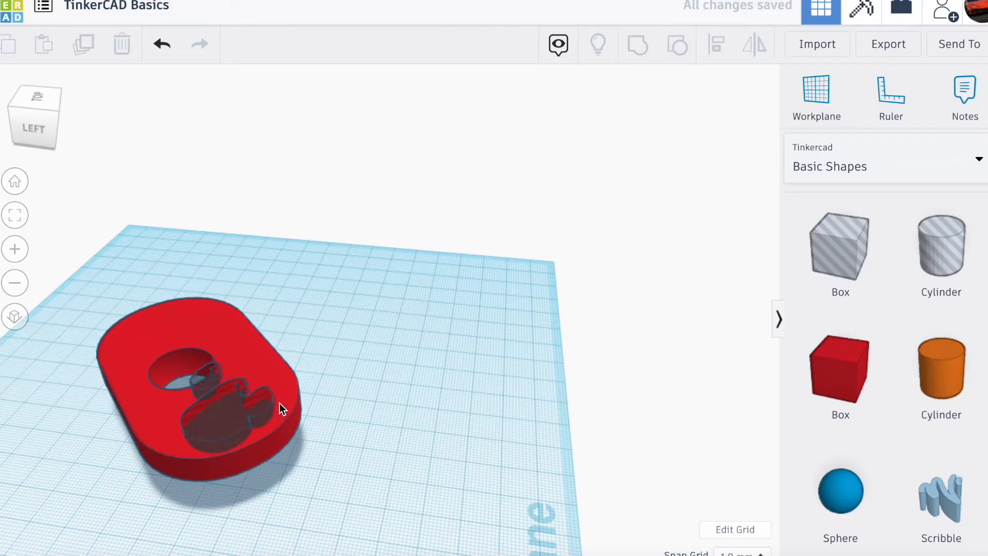
Step: Group the apple hole with the red block to cut the apple outline out of it
left_click_drag(213, 405, 211, 401)
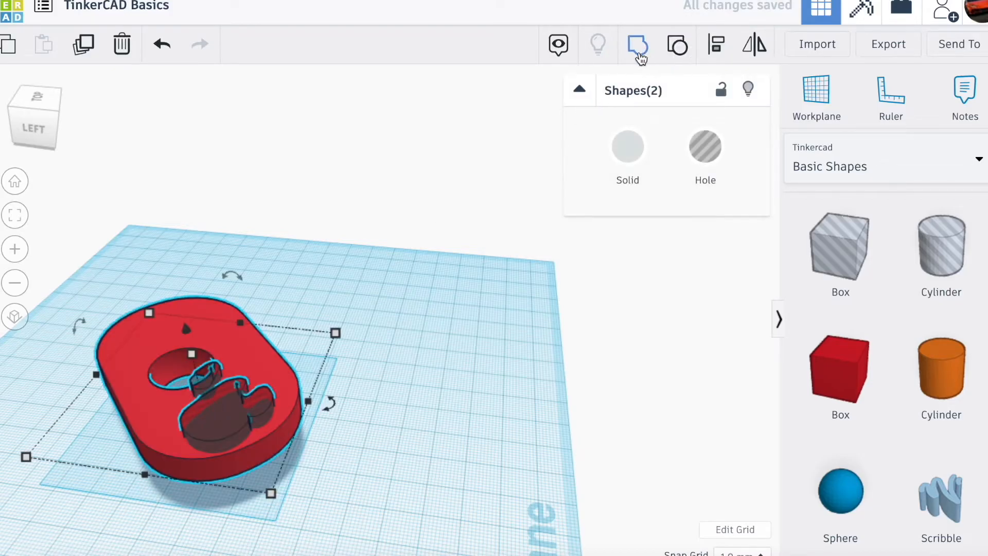
left_click(638, 46)
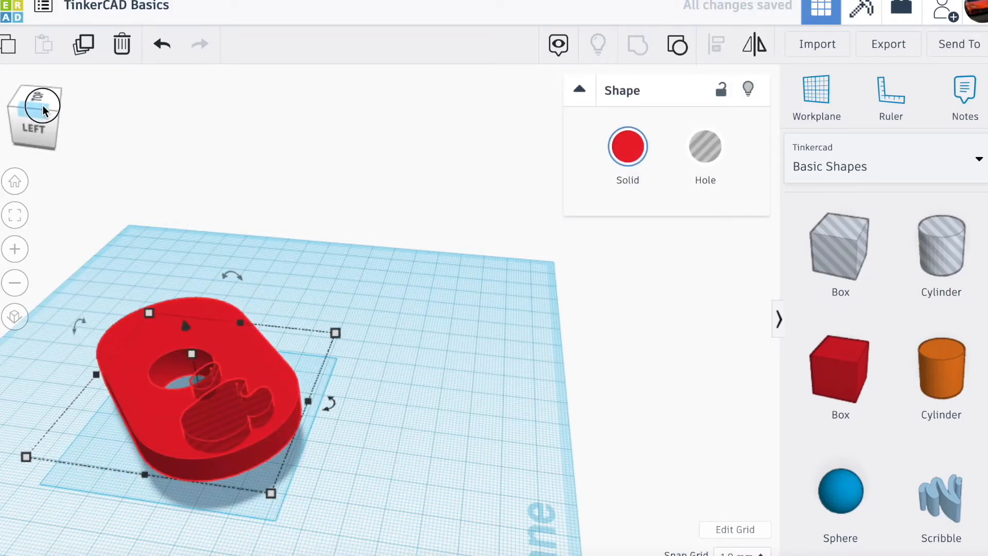
left_click(51, 112)
left_click(46, 118)
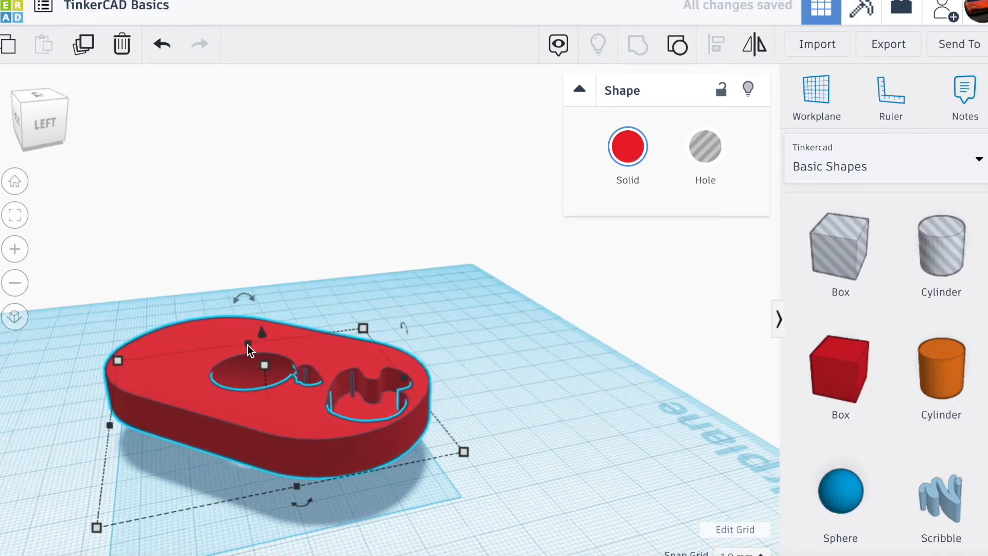
Step: Delete the red block with the apple cutout from the workplane
scroll(378, 455, "up", 3)
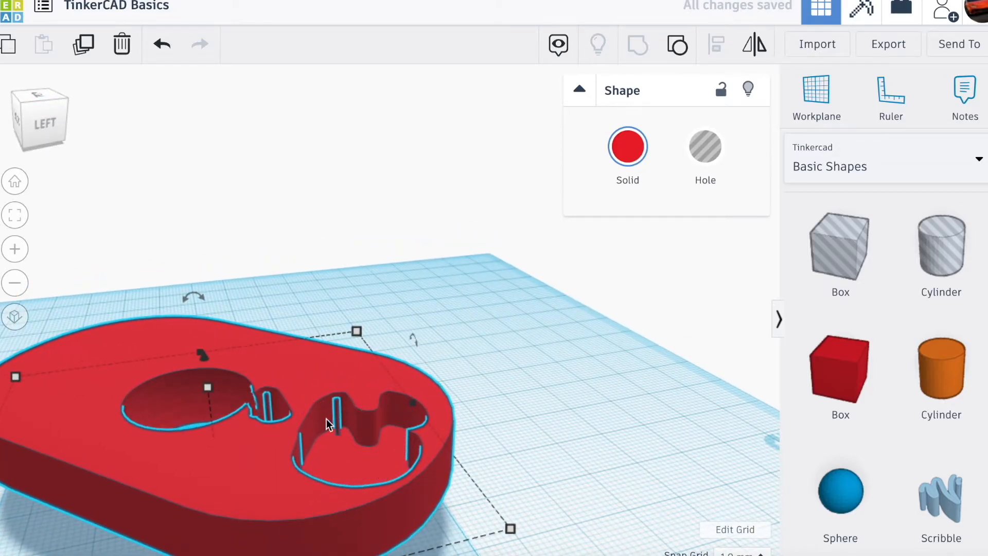
left_click(49, 135)
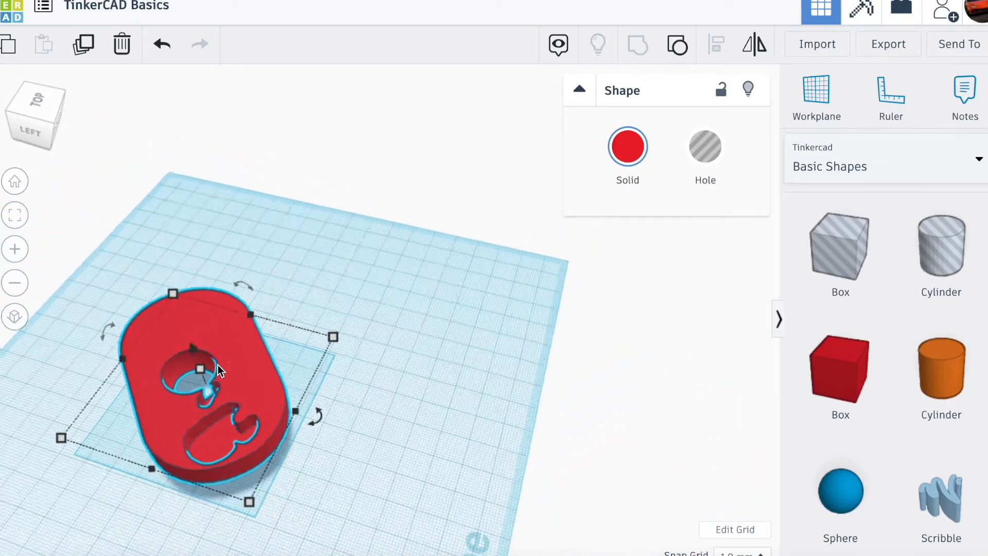
scroll(219, 370, "down", 5)
scroll(306, 343, "up", 3)
left_click_drag(299, 362, 412, 356)
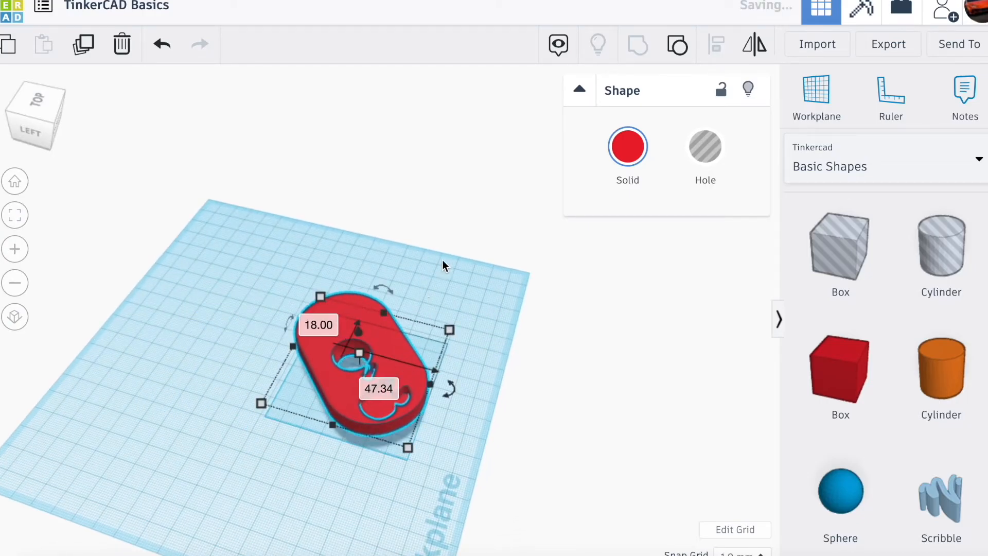
scroll(309, 313, "up", 3)
left_click_drag(27, 103, 117, 106)
key("Delete")
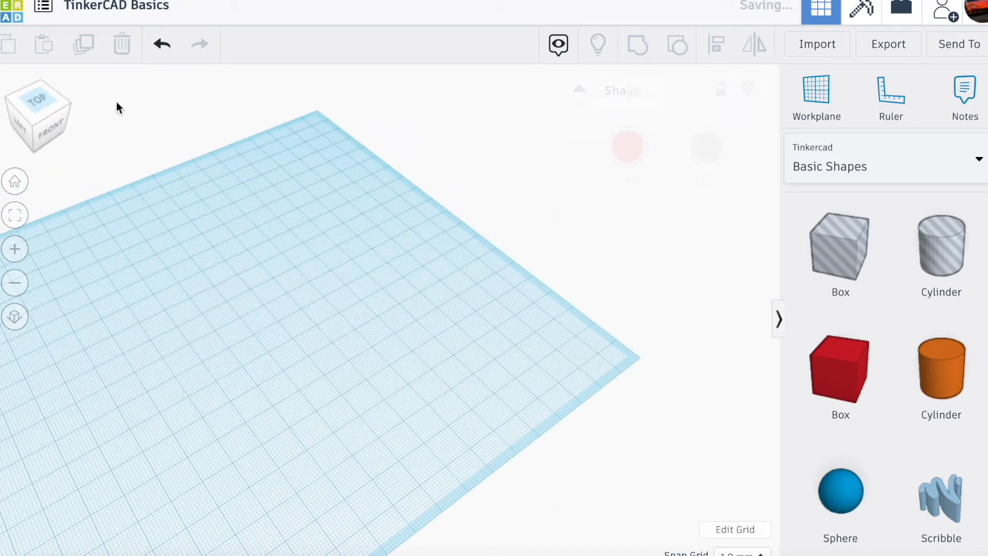
Step: Place an orange cylinder, a red box and a second orange cylinder in an overlapping row on the workplane
left_click(891, 344)
left_click(253, 322)
left_click(842, 379)
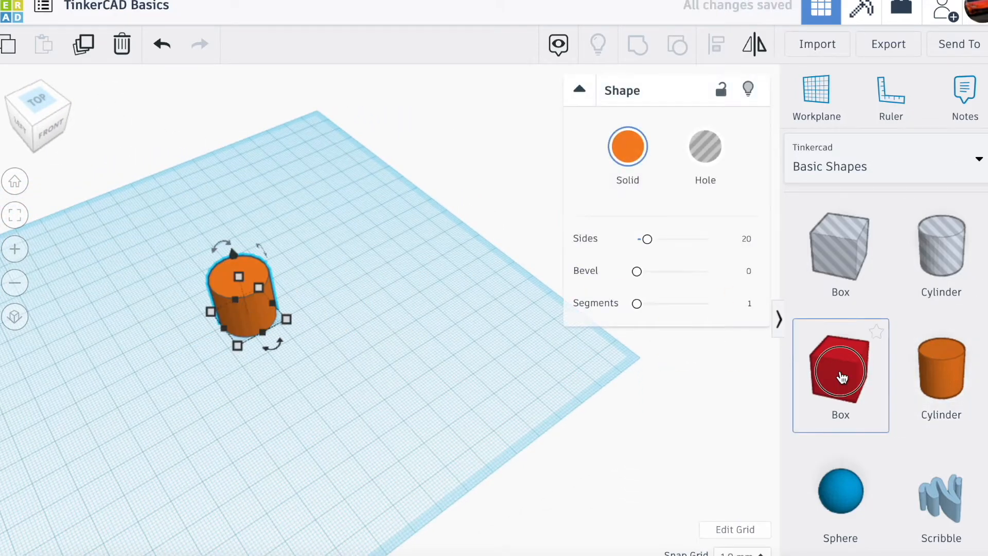
left_click(280, 300)
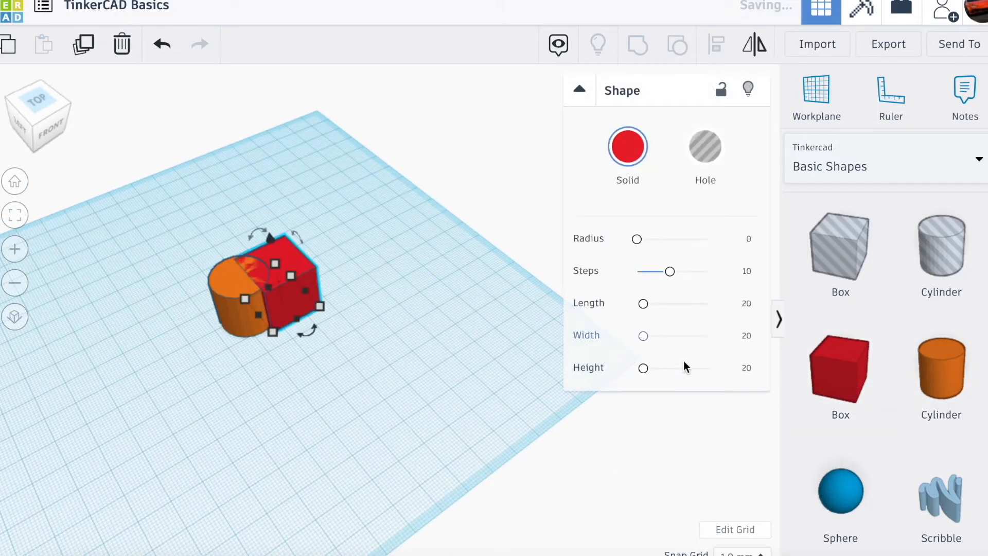
left_click(942, 368)
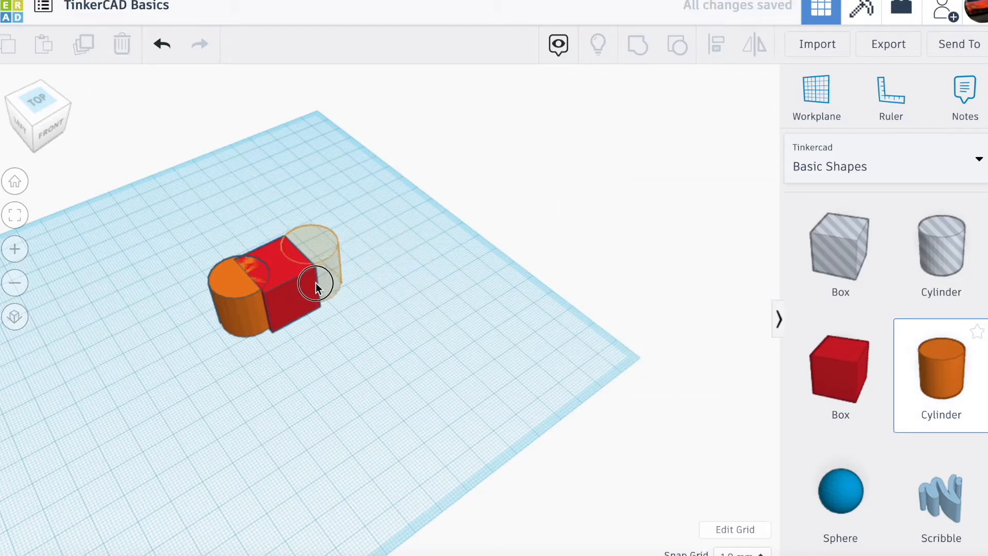
left_click(316, 285)
Step: Stretch both orange cylinders into tall towers, making the second one 45 mm high
left_click(226, 276)
left_click_drag(237, 272, 306, 190)
left_click(308, 239)
scroll(355, 288, "up", 3)
scroll(981, 412, "down", 1)
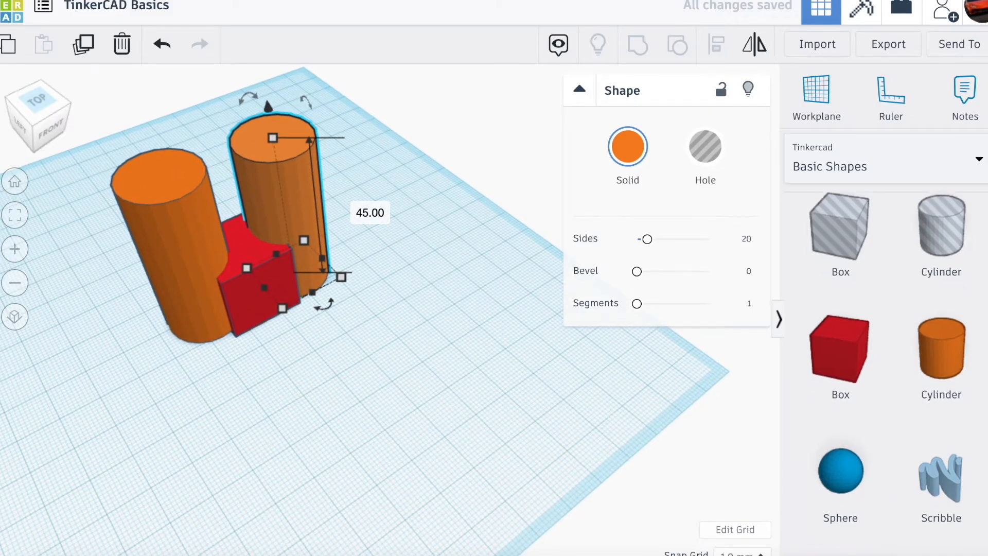
Step: Add a green Roof shape, raise it and set it on top of one orange cylinder
scroll(911, 397, "down", 5)
left_click_drag(839, 309, 275, 430)
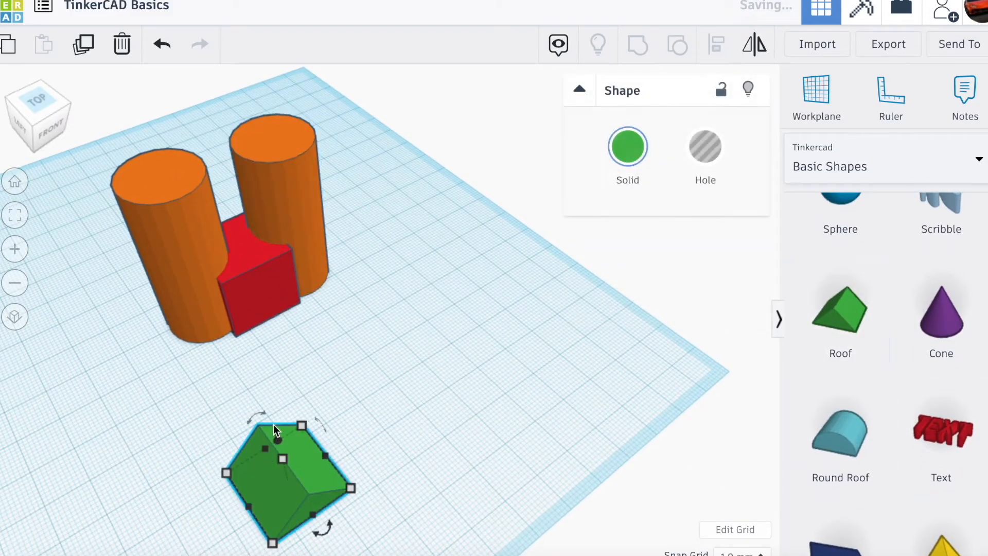
left_click_drag(298, 489, 289, 374)
left_click_drag(325, 404, 219, 401)
left_click_drag(308, 348, 264, 160)
left_click_drag(234, 249, 295, 141)
Step: Duplicate the green roof so that the other orange cylinder is capped too
key("ctrl+d")
left_click_drag(12, 118, 50, 120)
scroll(577, 405, "down", 5)
Step: Place a Text shape on the workplane beside the two towers and set its text to "Subscribe!"
left_click(886, 448)
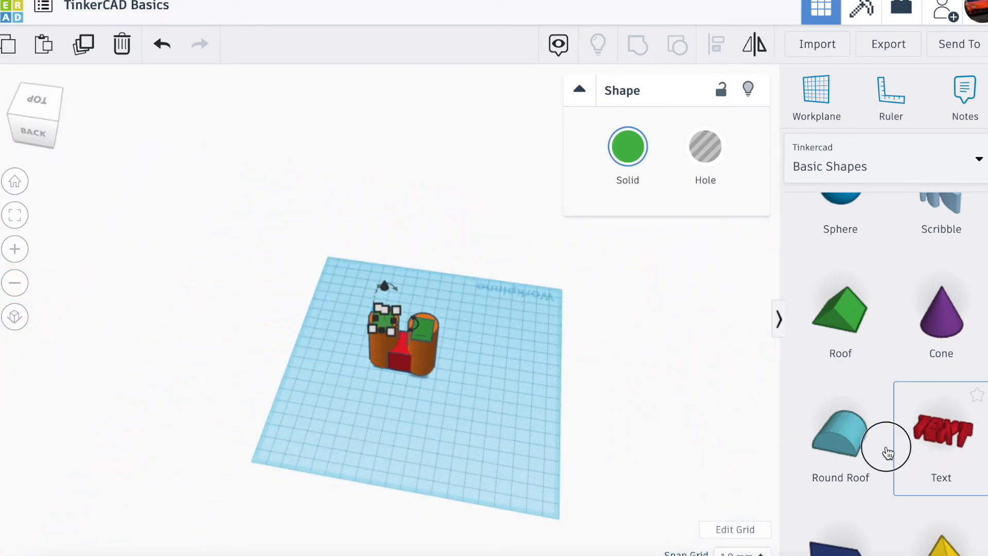
left_click(438, 428)
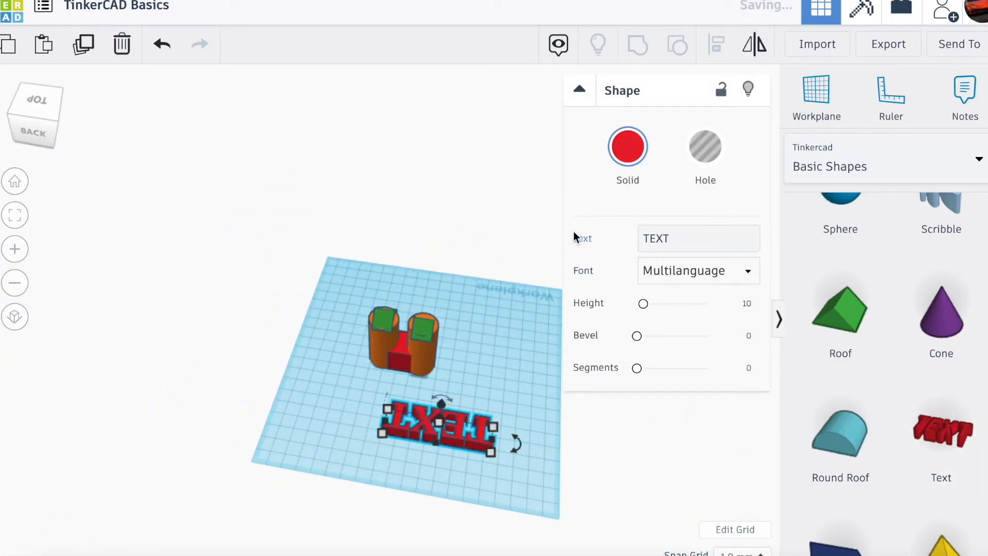
left_click_drag(673, 243, 604, 237)
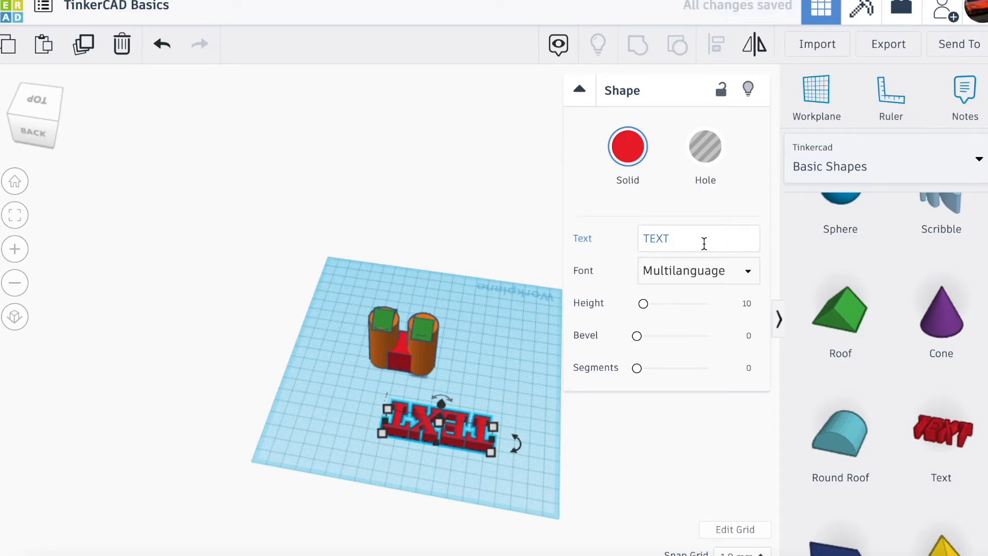
left_click(711, 242)
key("BackSpace")
key("BackSpace")
key("BackSpace")
key("BackSpace")
type("Subsc")
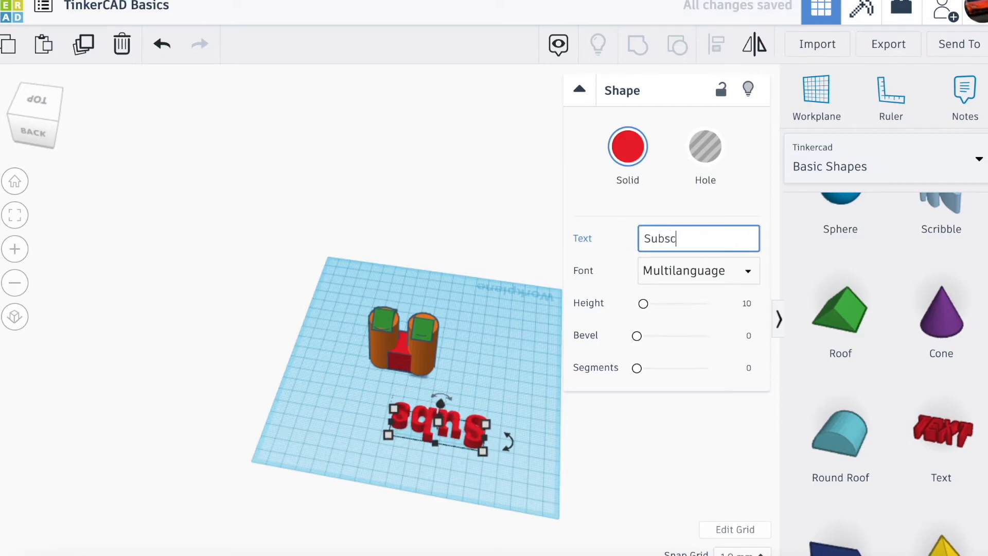
type("ribe!")
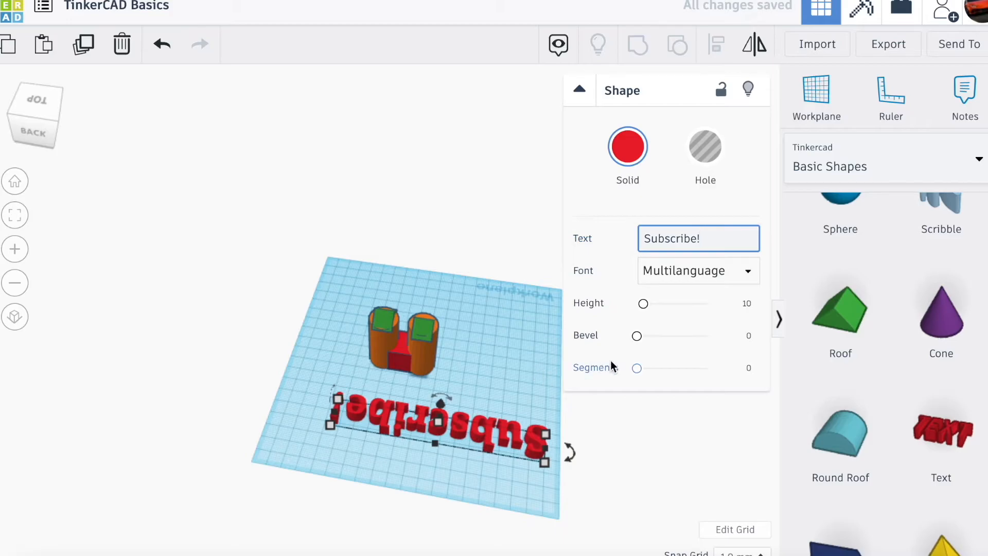
left_click(576, 353)
Step: Move the "Subscribe!" text from behind the towers to their front side
left_click_drag(18, 113, 119, 119)
scroll(166, 198, "up", 5)
scroll(115, 305, "up", 3)
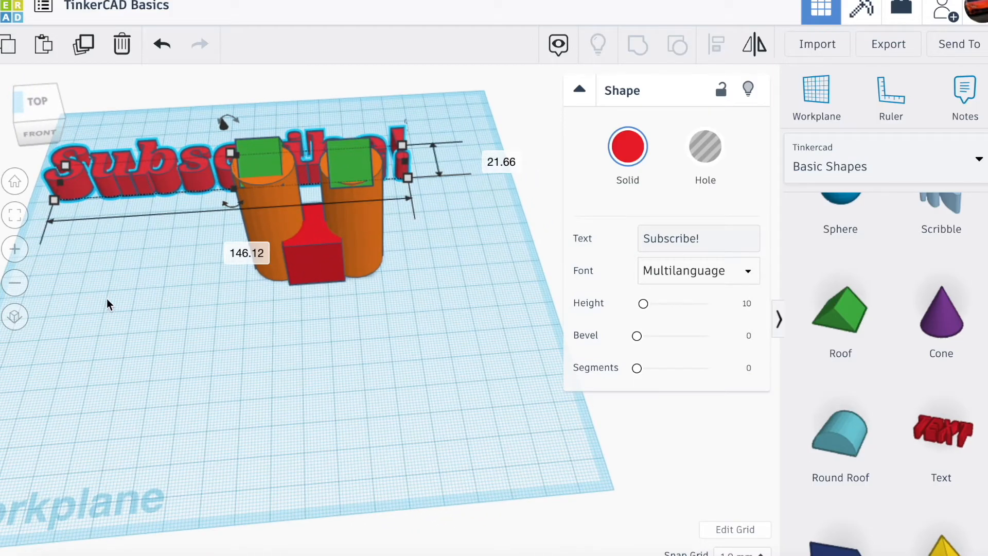
left_click_drag(160, 185, 163, 307)
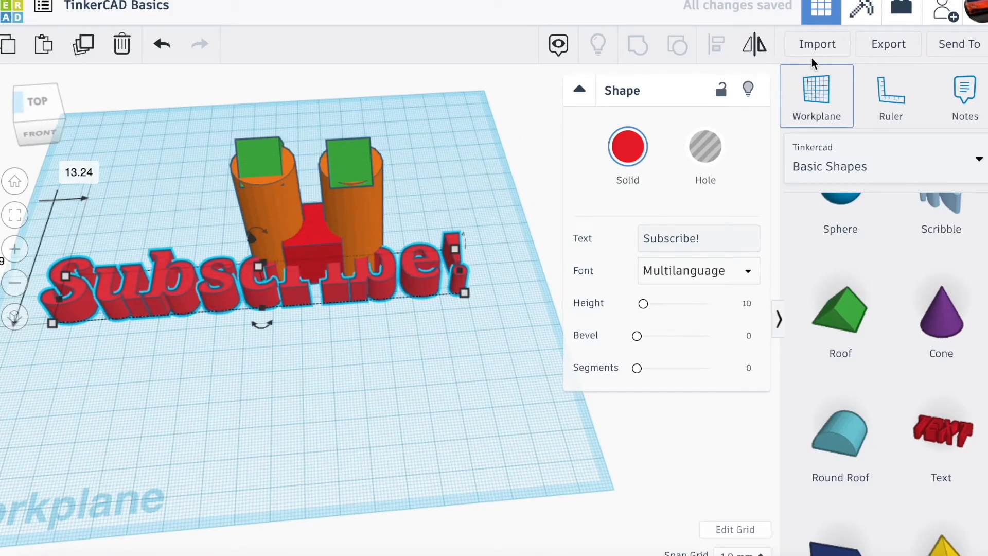
Step: Review the export options for the selected shape, covering both file downloads and 3D printing services
left_click(889, 51)
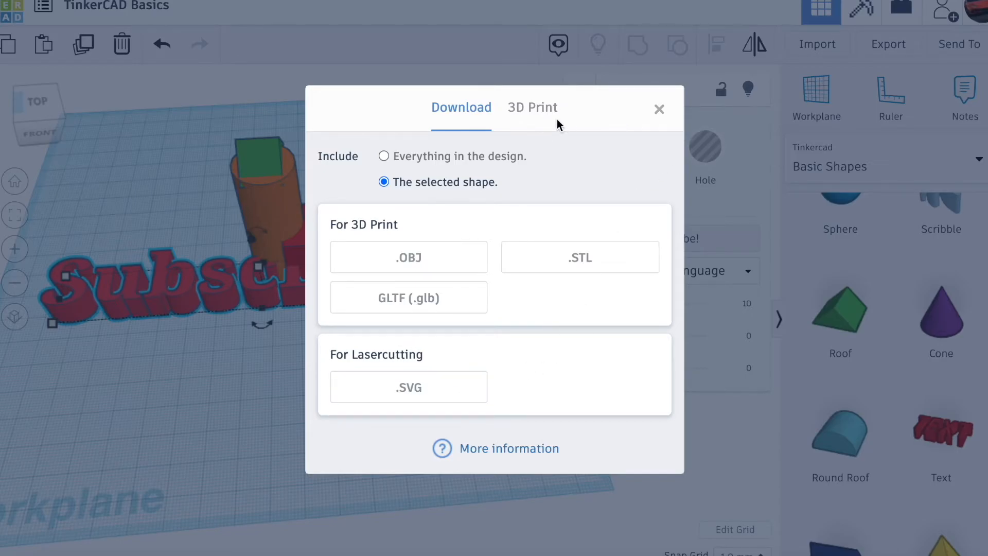
left_click(531, 110)
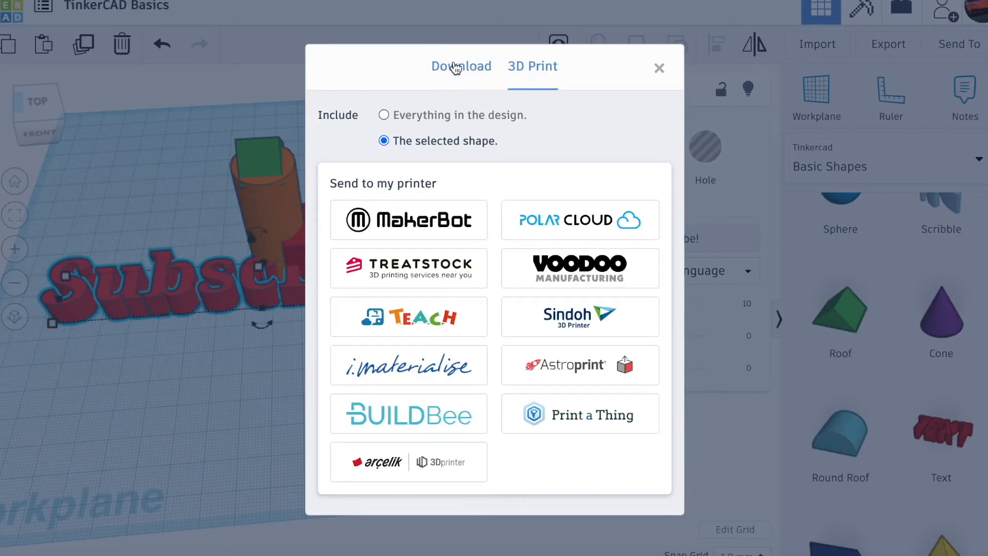
left_click(451, 63)
left_click(659, 107)
Step: Deselect the text and inspect the towers and lettering from the back and the left side
scroll(437, 126, "down", 10)
left_click_drag(57, 113, 103, 112)
scroll(429, 333, "up", 5)
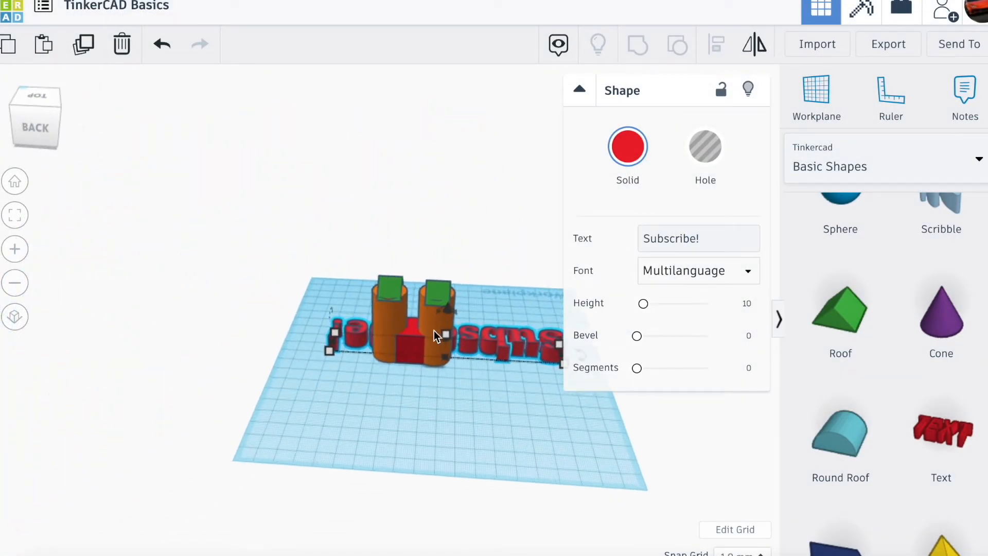
left_click(512, 447)
left_click_drag(39, 119, 0, 119)
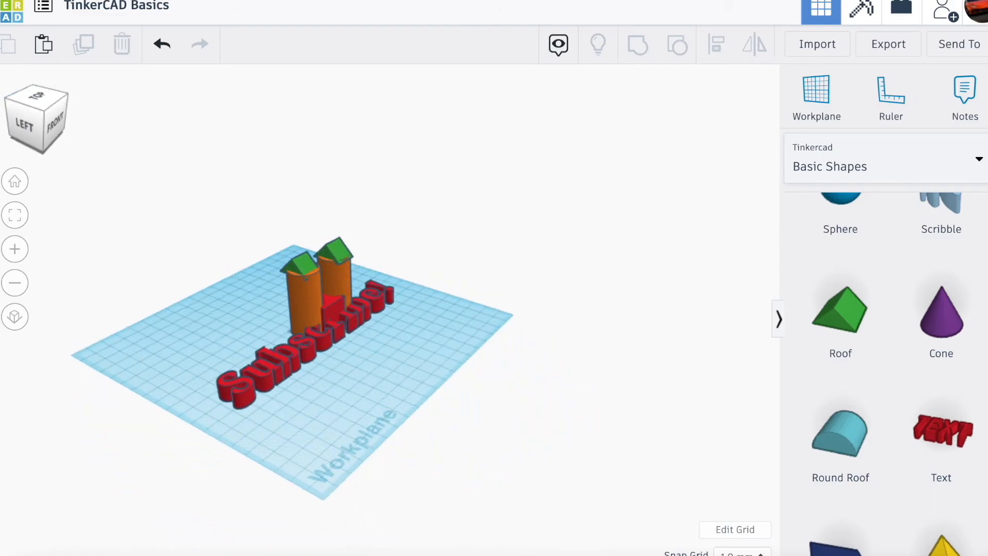
left_click(20, 119)
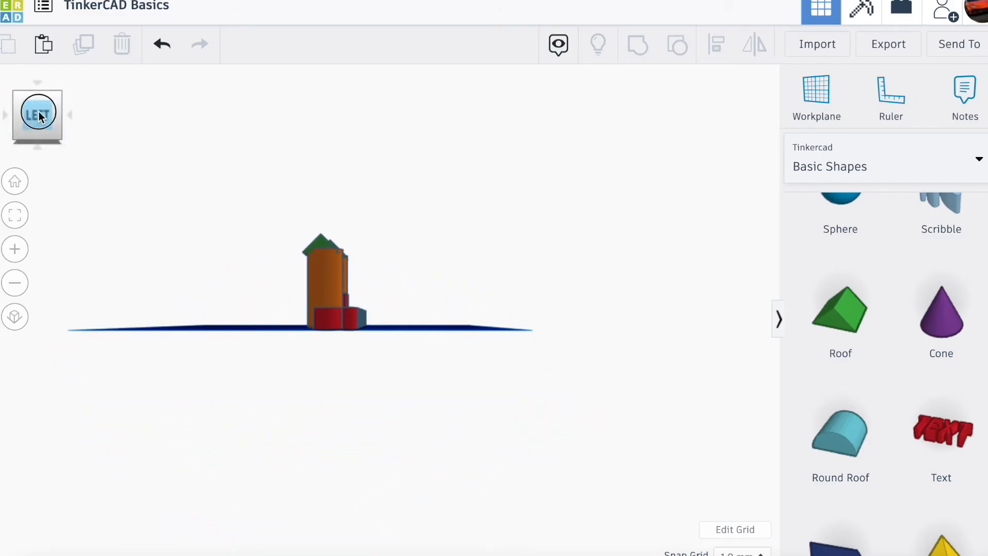
left_click_drag(39, 113, 31, 115)
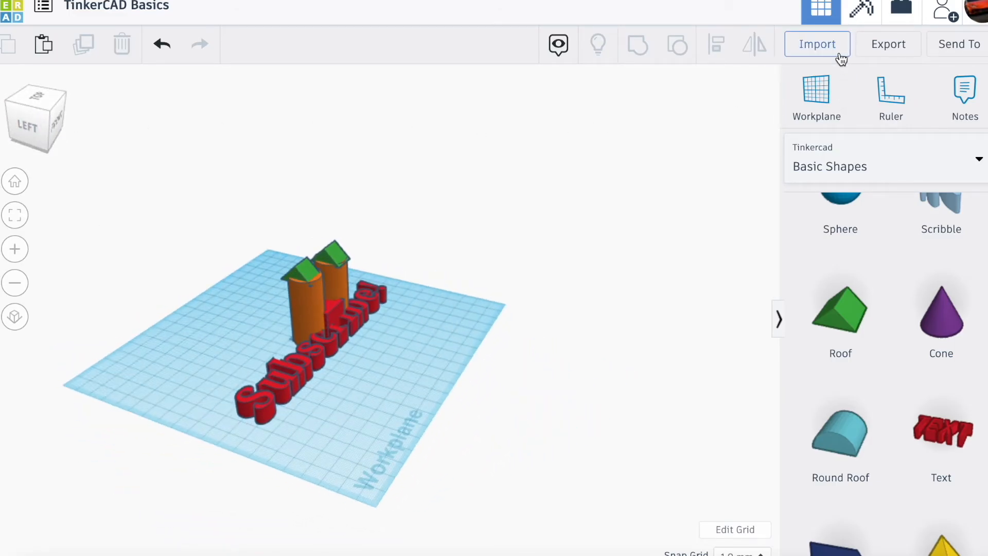
Step: Review the options for importing shape files and for exporting everything in the design
left_click(841, 57)
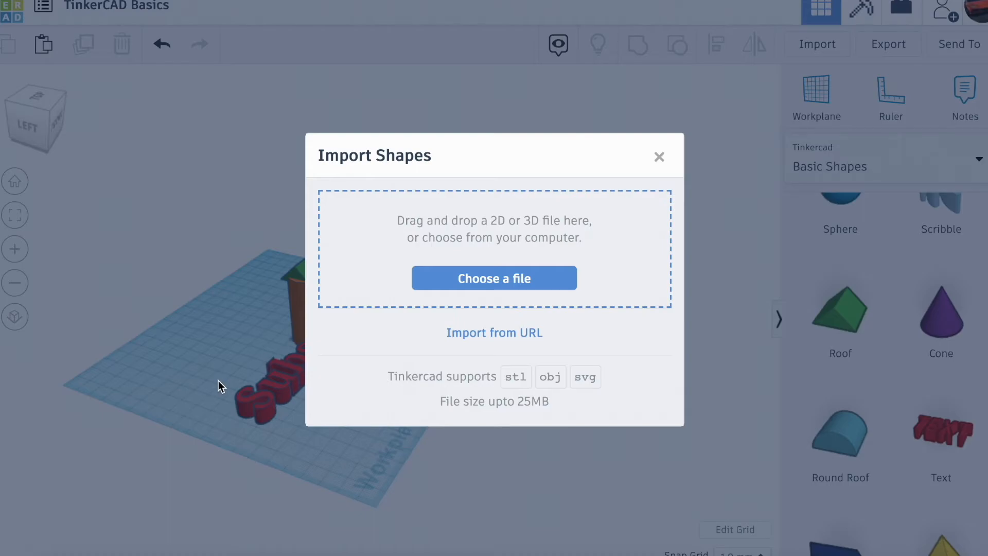
left_click(661, 157)
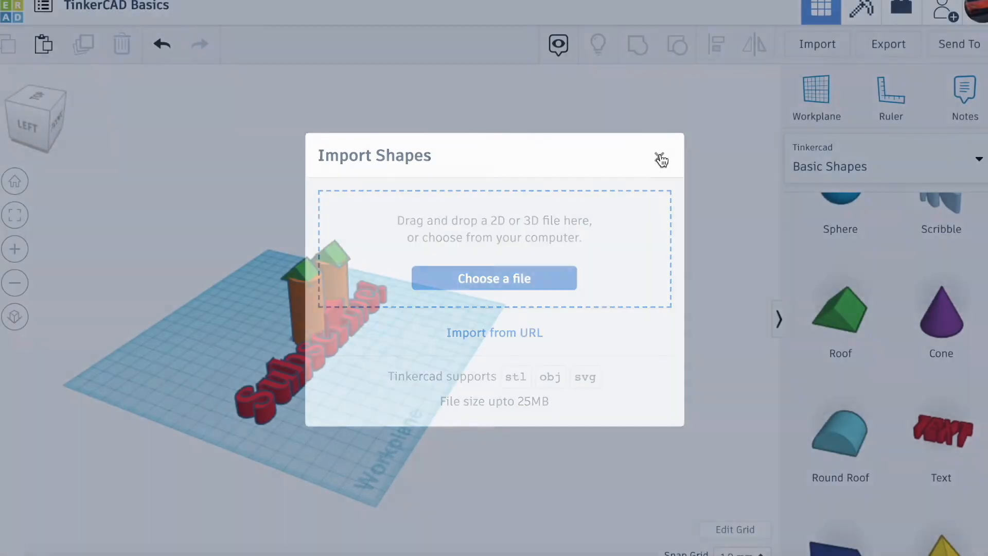
left_click(883, 52)
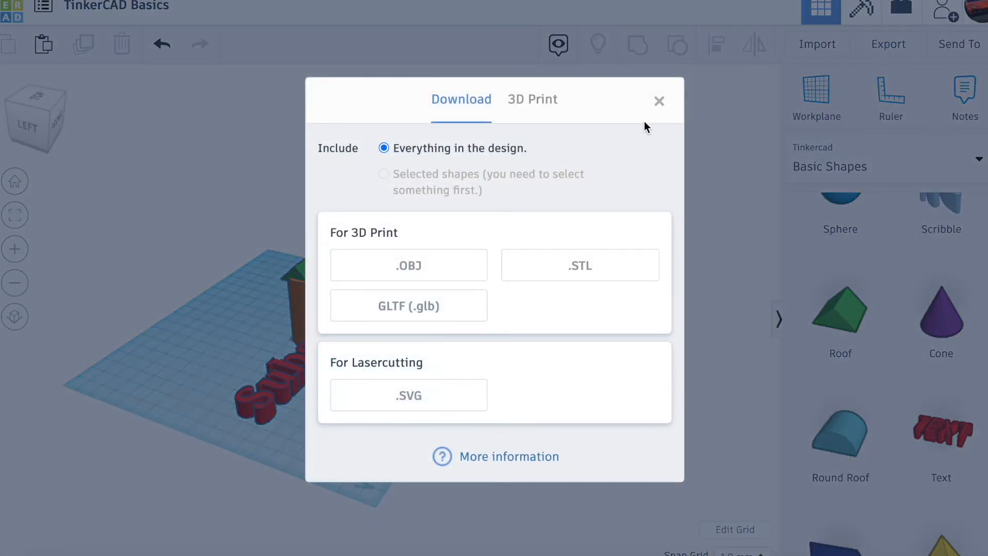
left_click(659, 101)
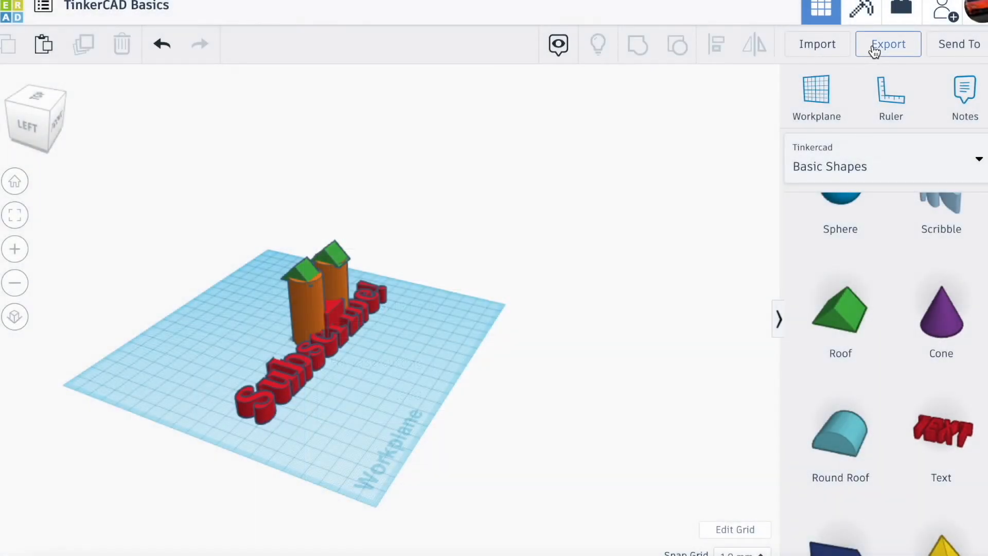
left_click(878, 46)
left_click(658, 102)
Step: Review the destinations for sending the design and the Invite people option, without generating a link
left_click(960, 43)
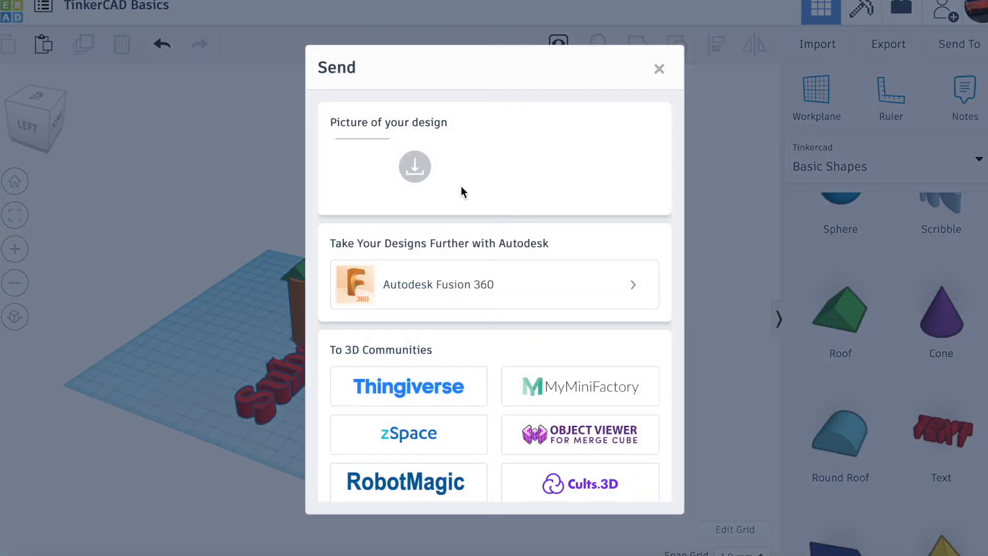
scroll(487, 235, "down", 3)
scroll(487, 234, "down", 2)
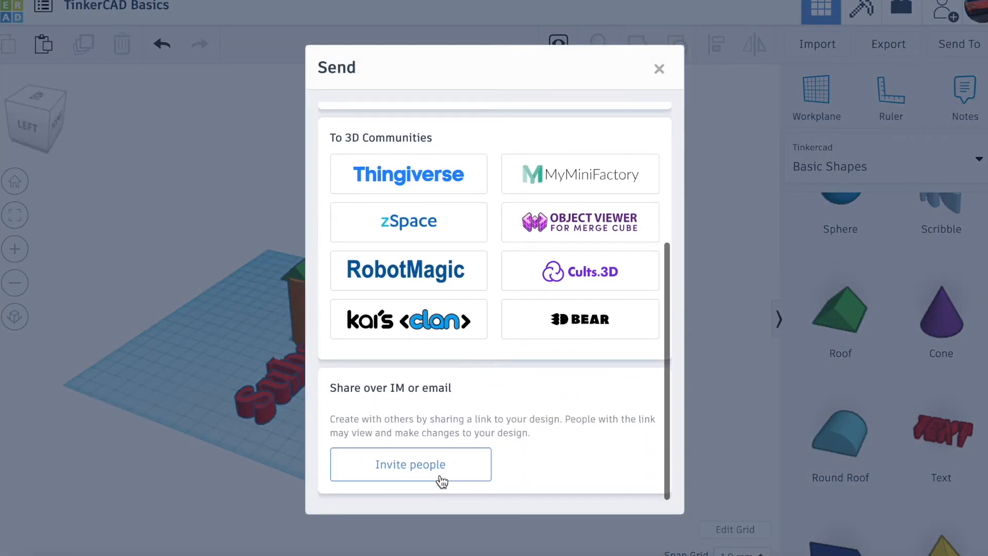
left_click(419, 468)
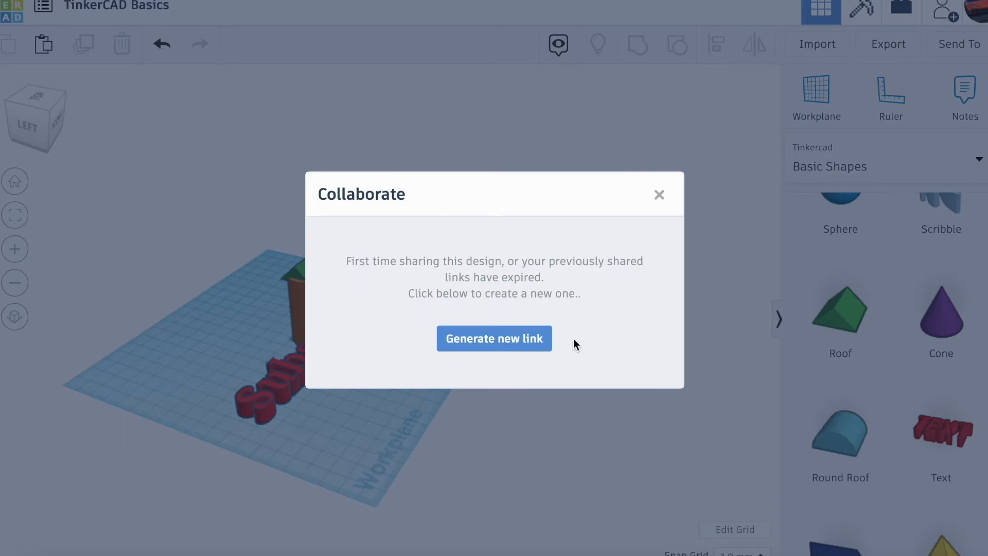
left_click(660, 195)
Step: Move the "Subscribe!" text farther out in front of the towers
left_click_drag(38, 95, 230, 216)
scroll(230, 213, "up", 3)
left_click(51, 134)
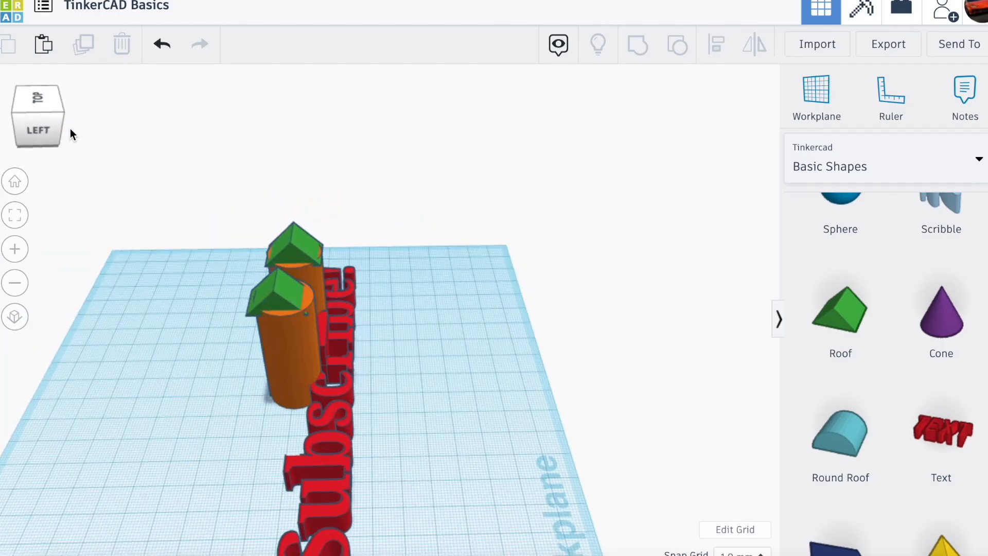
left_click(419, 443)
left_click(292, 448)
left_click_drag(36, 117, 126, 116)
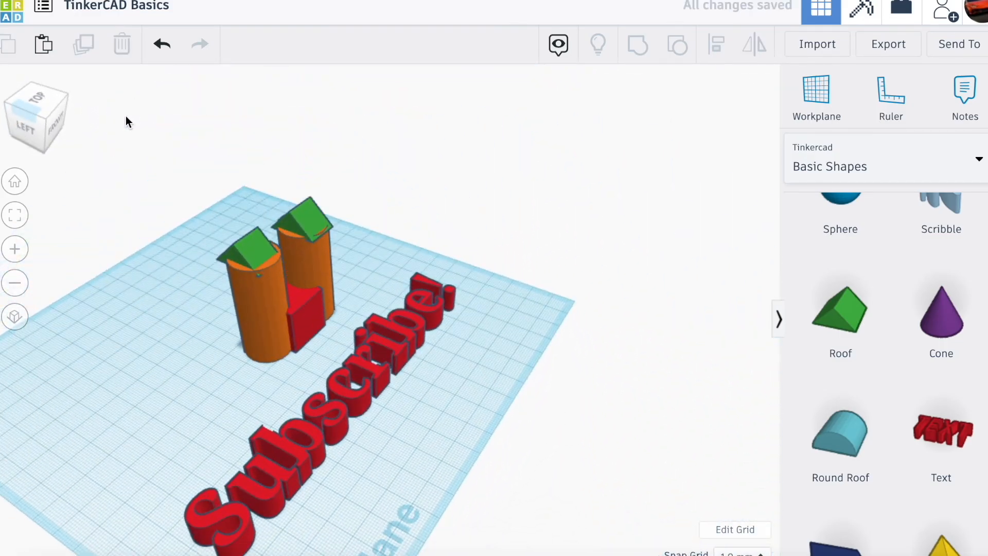
Step: Examine the finished towers and "Subscribe!" text from the left, back and front
scroll(362, 336, "up", 4)
left_click(374, 369)
scroll(175, 341, "down", 4)
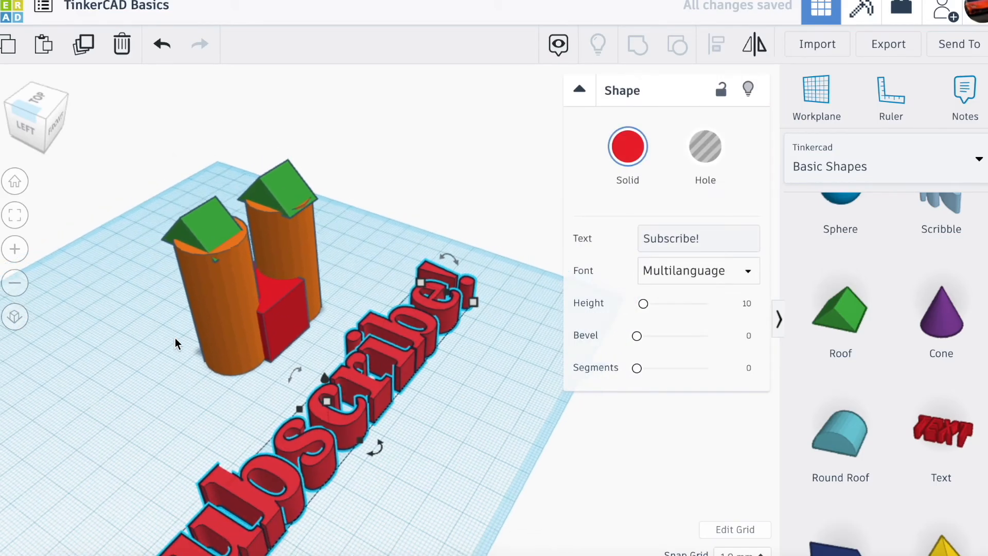
left_click_drag(48, 117, 56, 116)
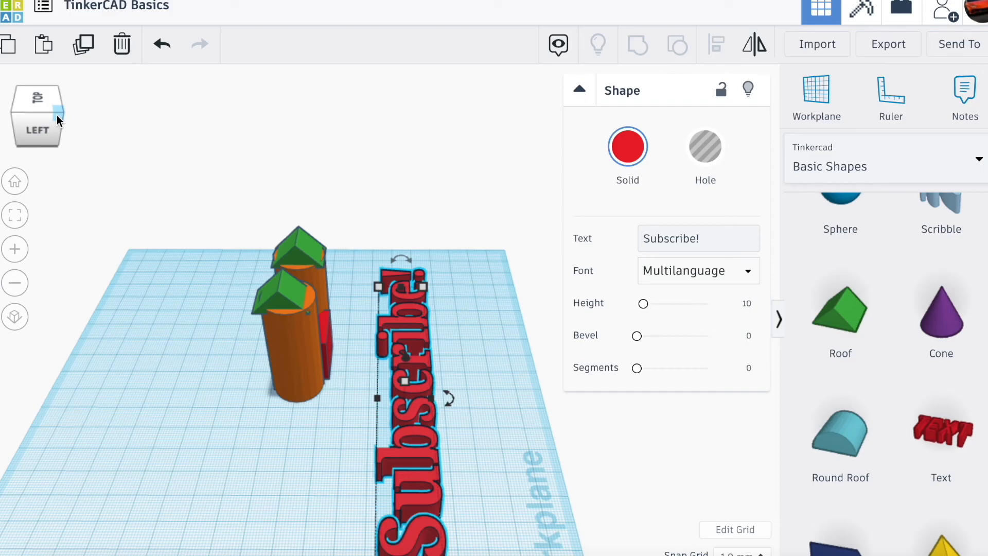
left_click(498, 420)
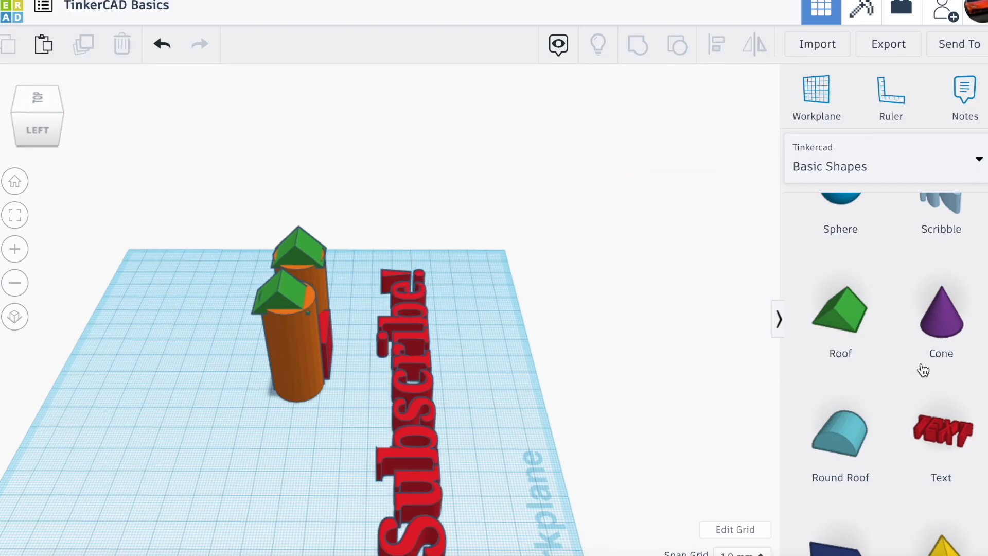
scroll(923, 371, "up", 5)
left_click(42, 110)
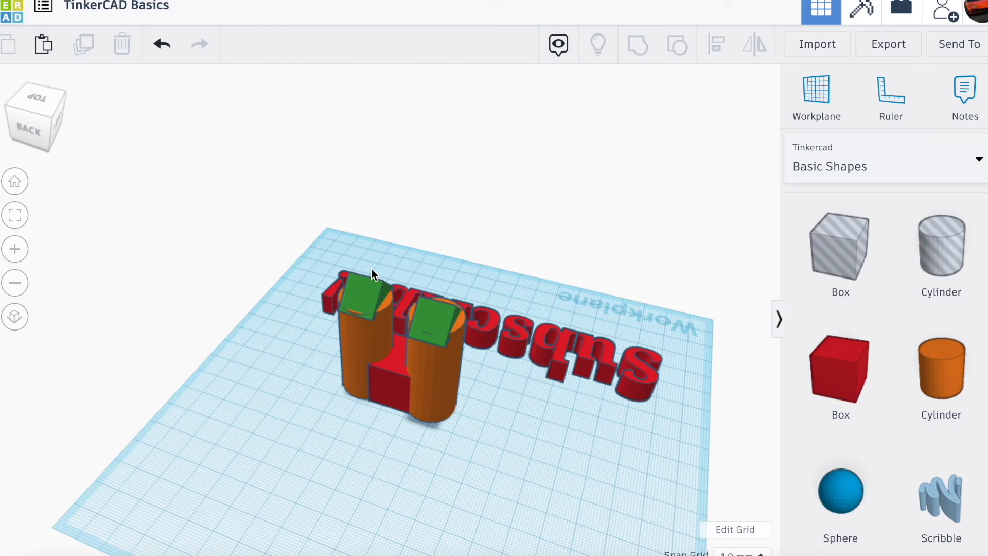
left_click_drag(16, 98, 75, 110)
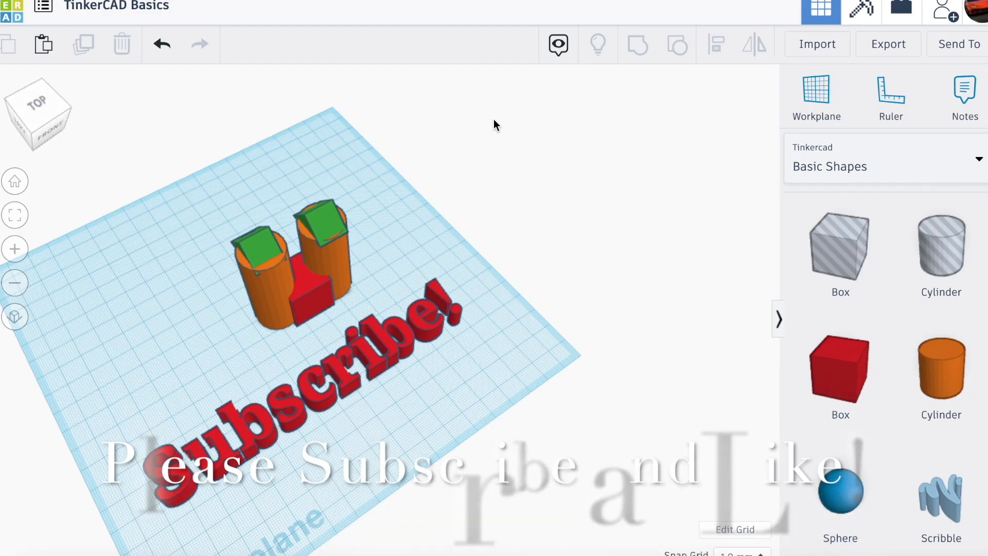